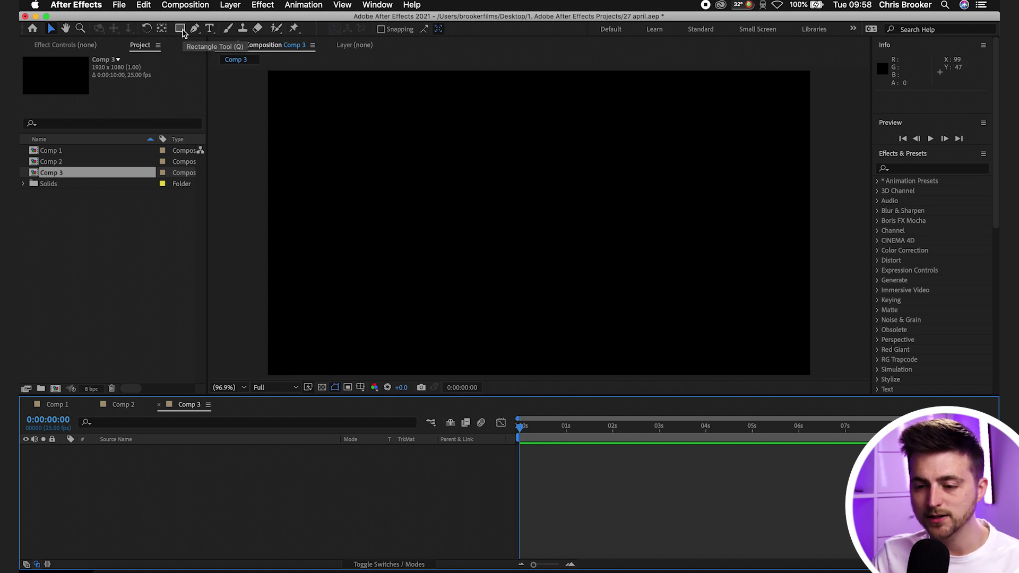
Step: Set up the Rounded Rectangle tool with a solid cyan fill and no stroke
left_click_drag(182, 32, 253, 45)
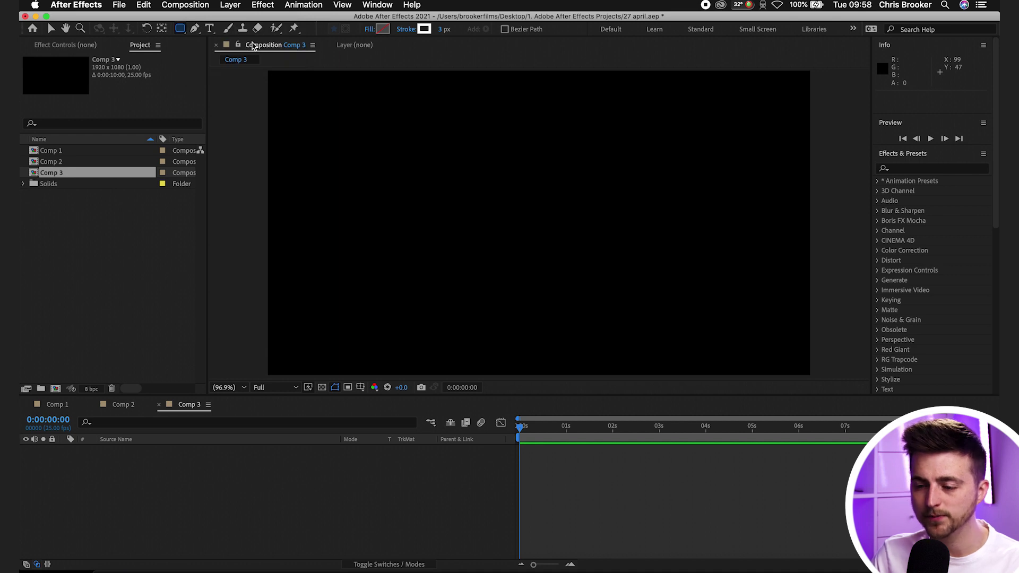
left_click(370, 29)
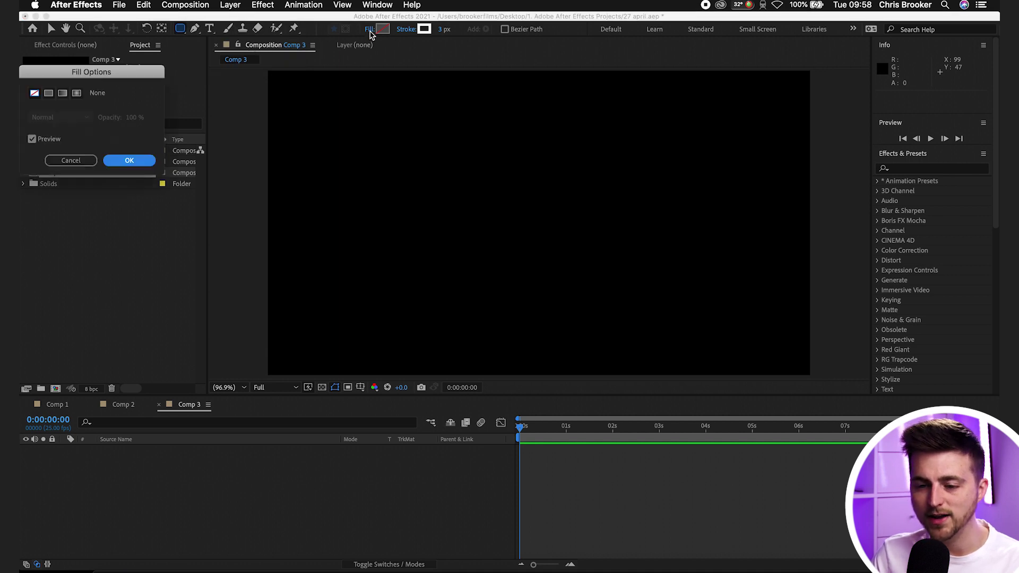
left_click(49, 95)
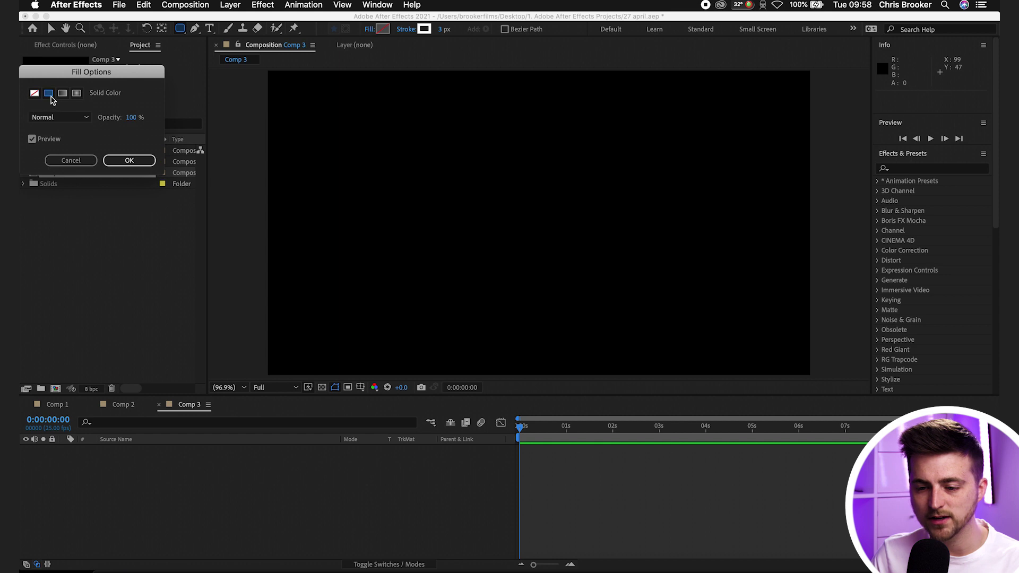
left_click(131, 161)
left_click(383, 30)
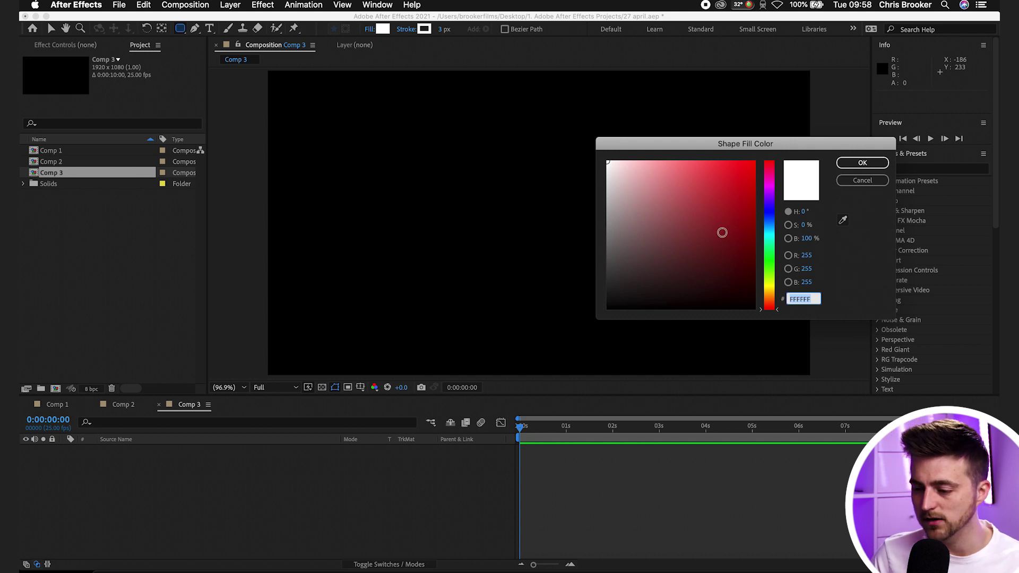
left_click_drag(742, 219, 749, 142)
mouse_move(765, 200)
left_mouse_down()
mouse_move(764, 257)
mouse_move(770, 231)
left_mouse_up()
left_click(862, 163)
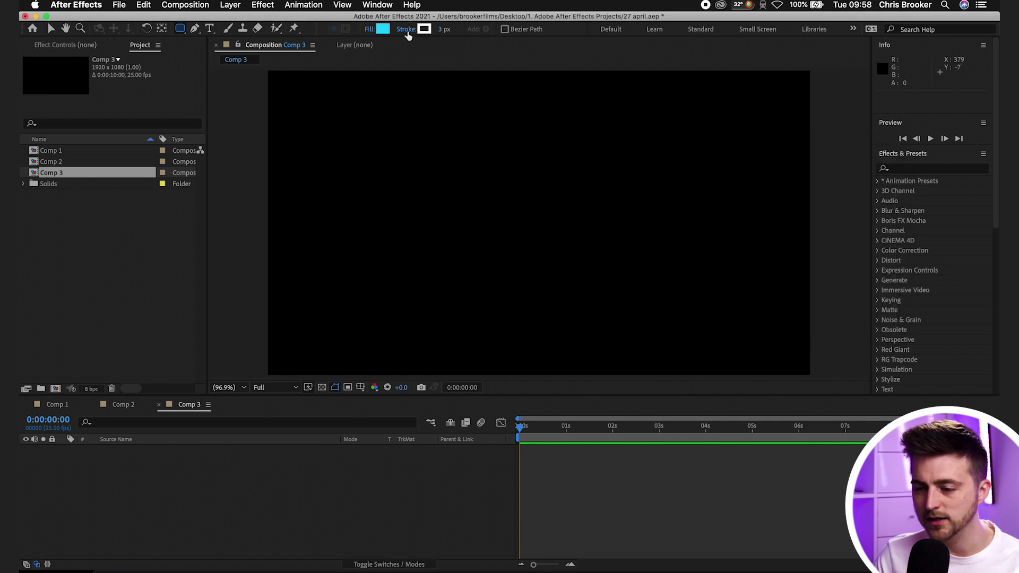
left_click(406, 30)
left_click(35, 94)
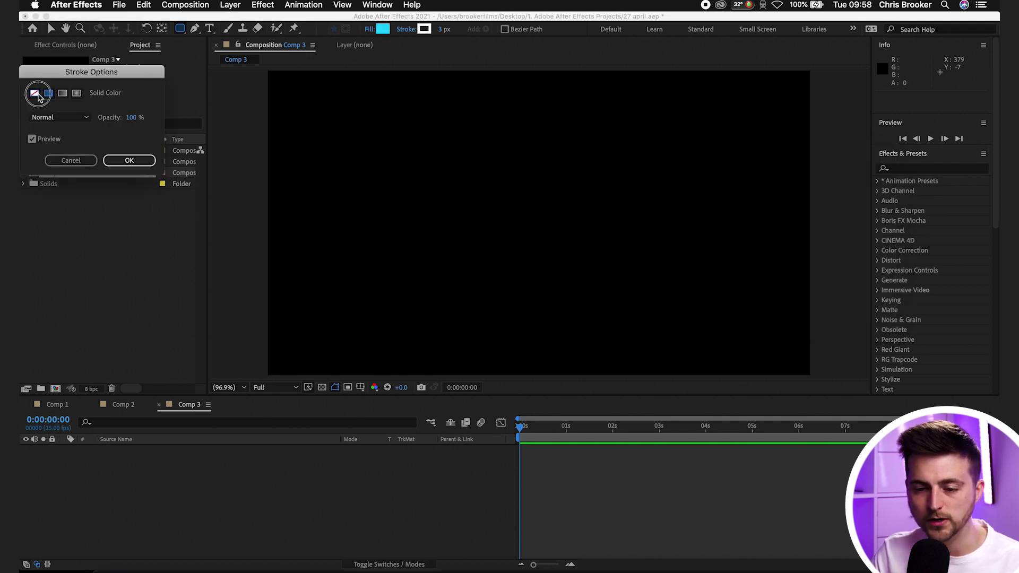
left_click(155, 161)
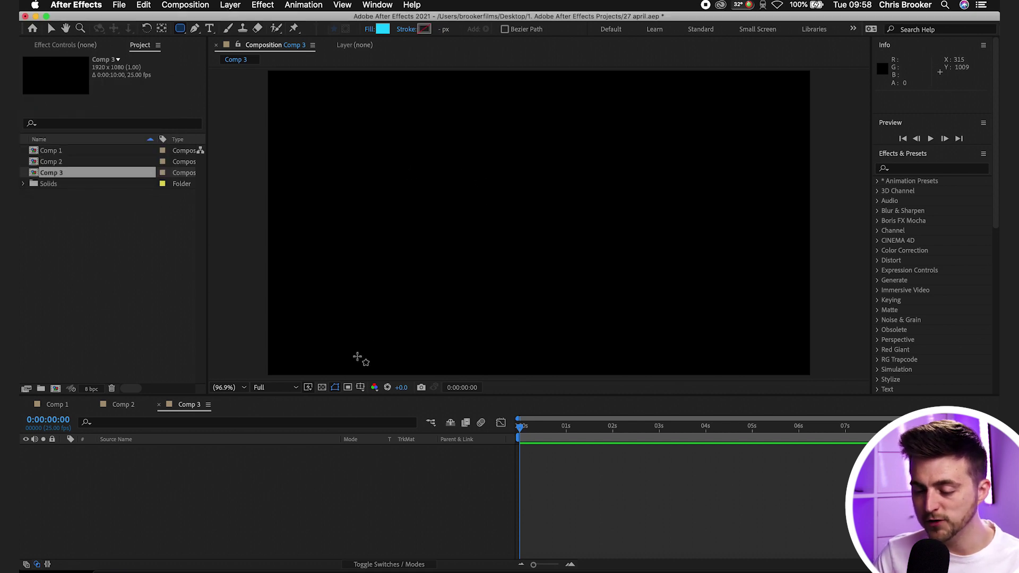
Step: Draw the cyan rectangle and move it toward the centre of the frame
mouse_move(358, 166)
left_mouse_down()
mouse_move(699, 291)
mouse_move(728, 287)
mouse_move(603, 273)
mouse_move(562, 252)
left_mouse_up()
left_click(51, 29)
left_click_drag(508, 203, 573, 210)
left_click(628, 487)
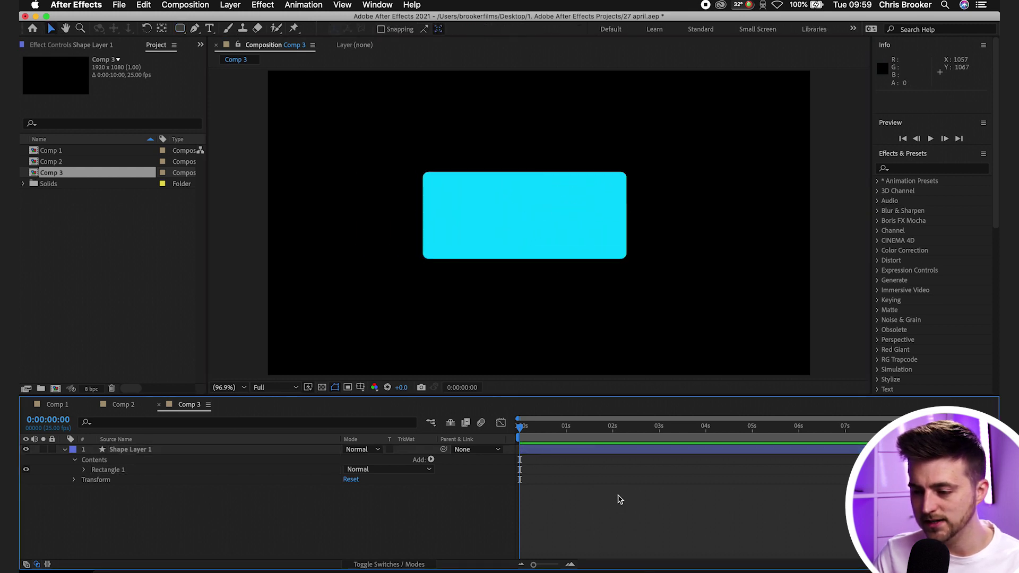
left_click(587, 527)
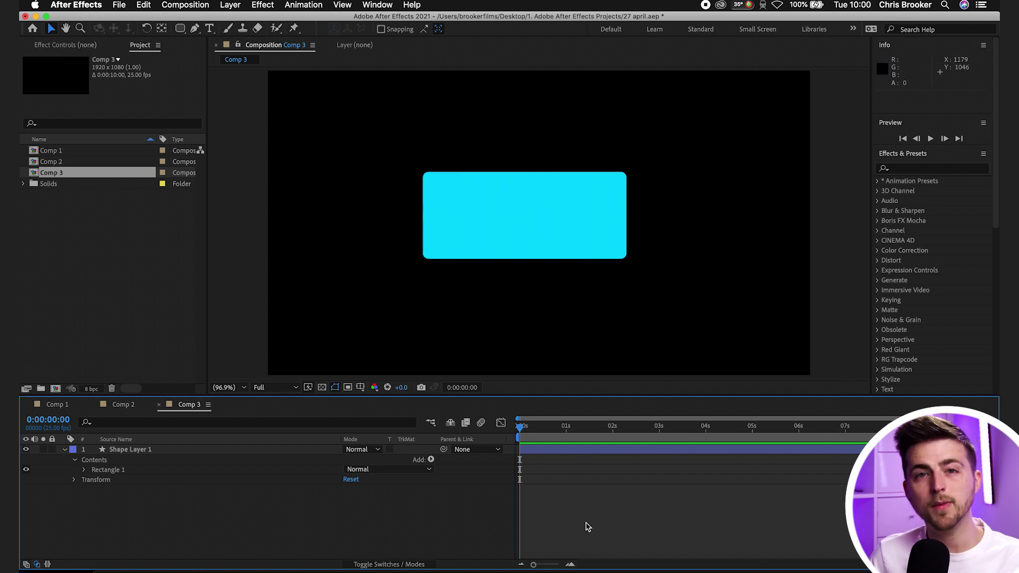
Step: Apply Gradient Ramp to the rectangle with a bright cyan start colour
left_click(900, 169)
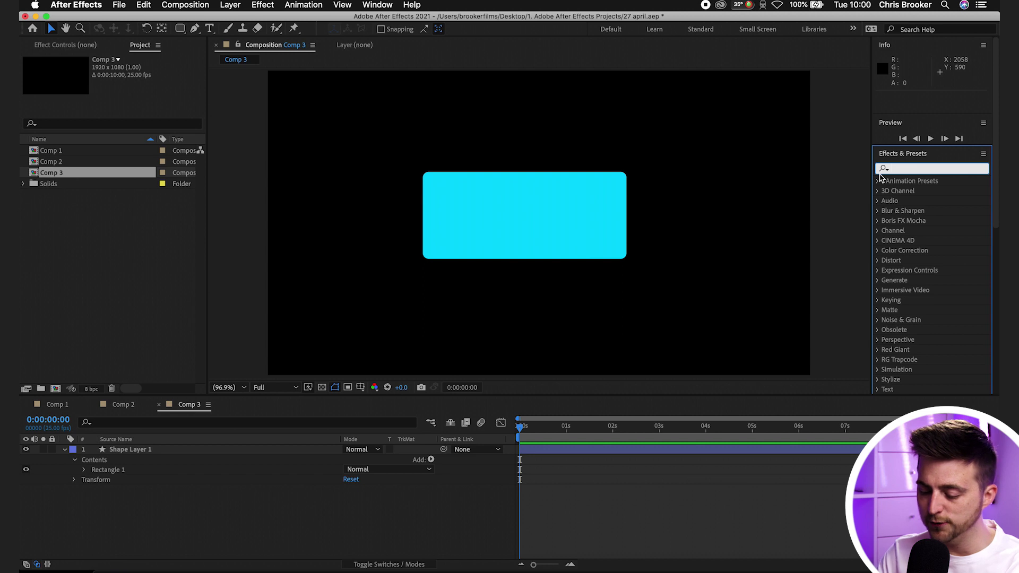
type("ramp")
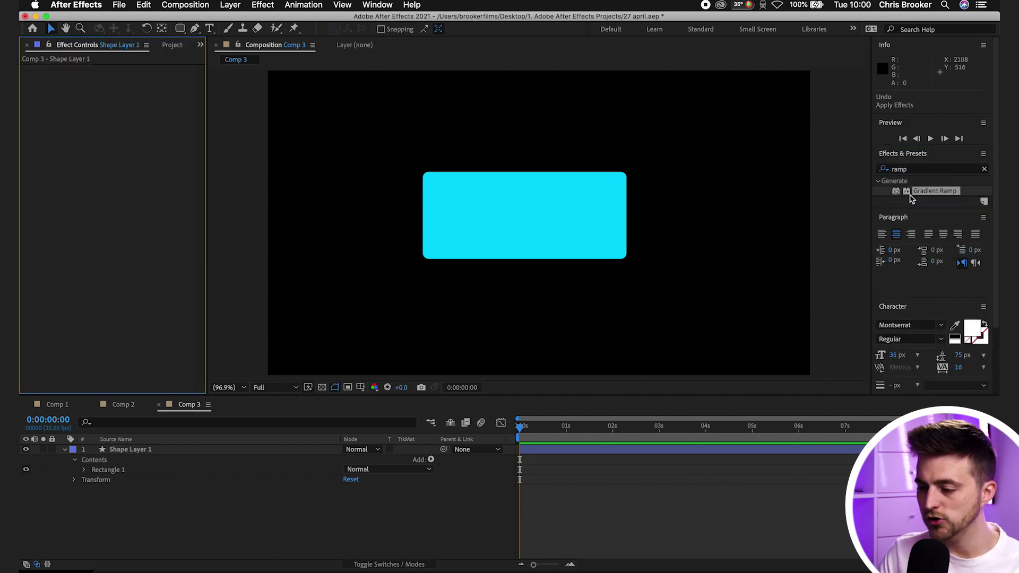
left_click_drag(926, 191, 540, 245)
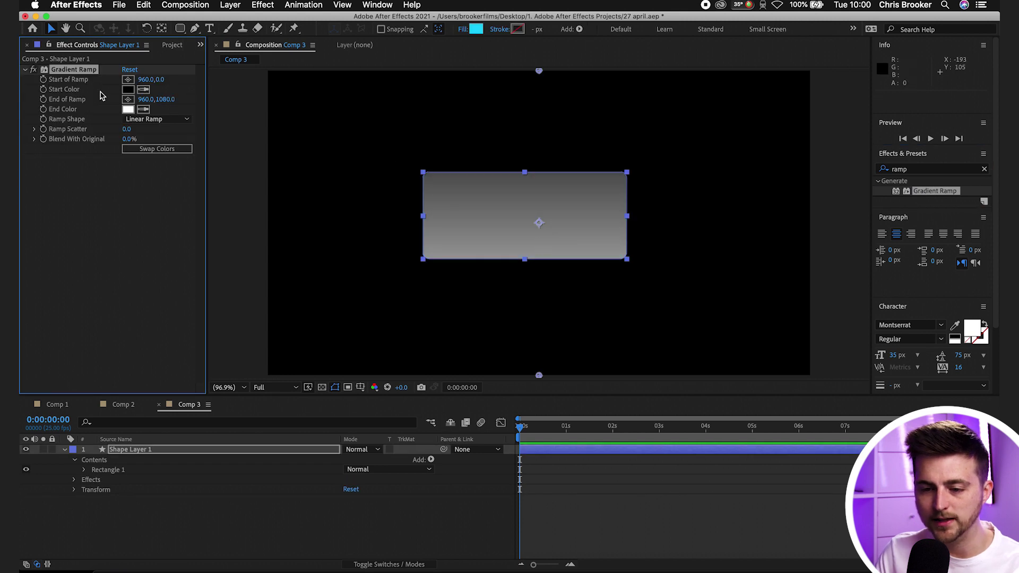
left_click(125, 91)
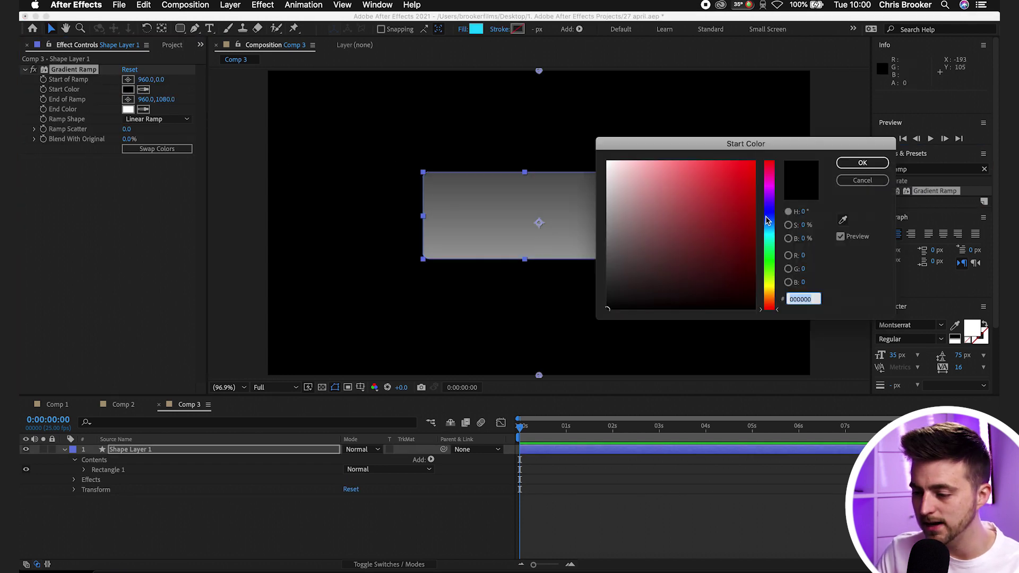
left_click(769, 230)
left_click_drag(721, 230, 757, 165)
left_click(863, 163)
Step: Set the gradient's end colour to a darker teal
left_click(128, 108)
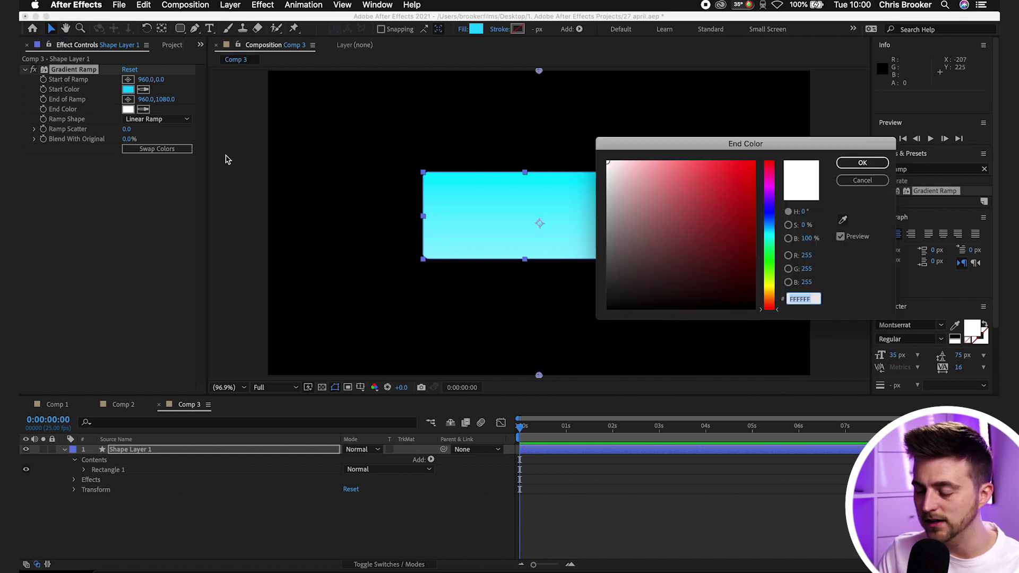
left_click(769, 230)
mouse_move(753, 223)
left_mouse_down()
mouse_move(712, 221)
mouse_move(735, 277)
mouse_move(612, 164)
mouse_move(694, 175)
mouse_move(697, 185)
mouse_move(661, 198)
left_mouse_up()
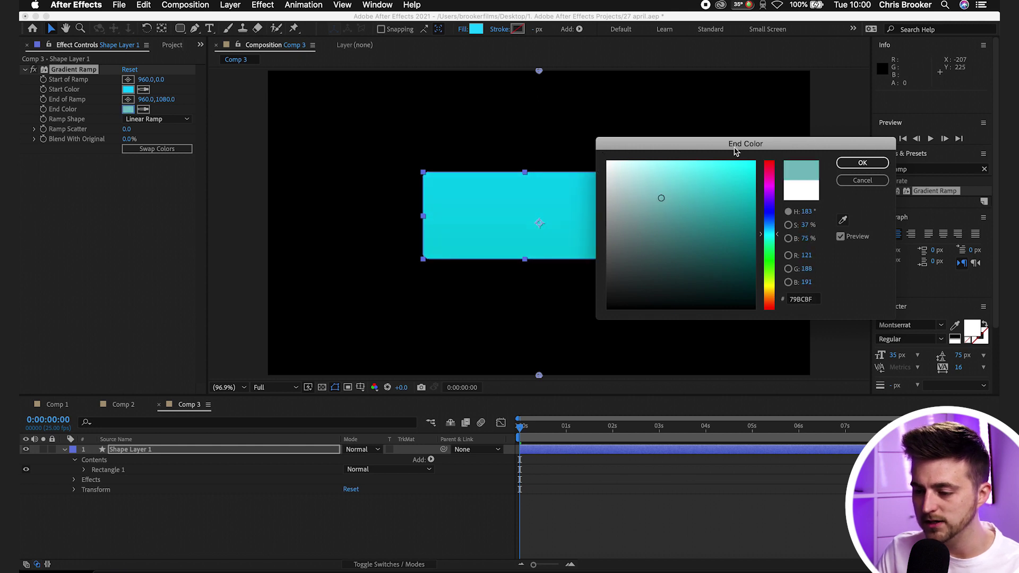
left_click_drag(730, 147, 827, 129)
mouse_move(827, 129)
left_mouse_down()
mouse_move(846, 227)
mouse_move(823, 192)
mouse_move(791, 172)
left_mouse_up()
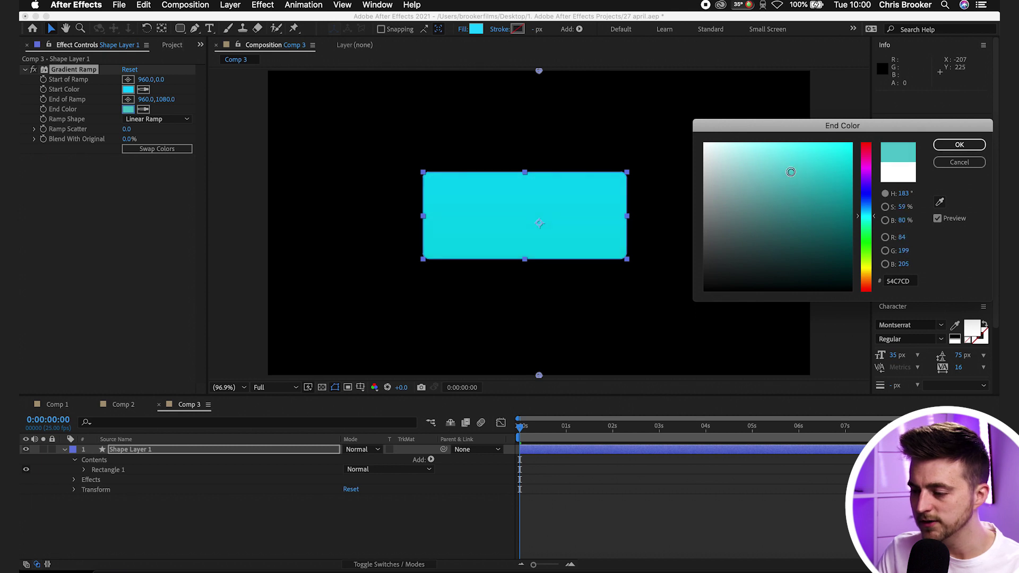
left_click(949, 143)
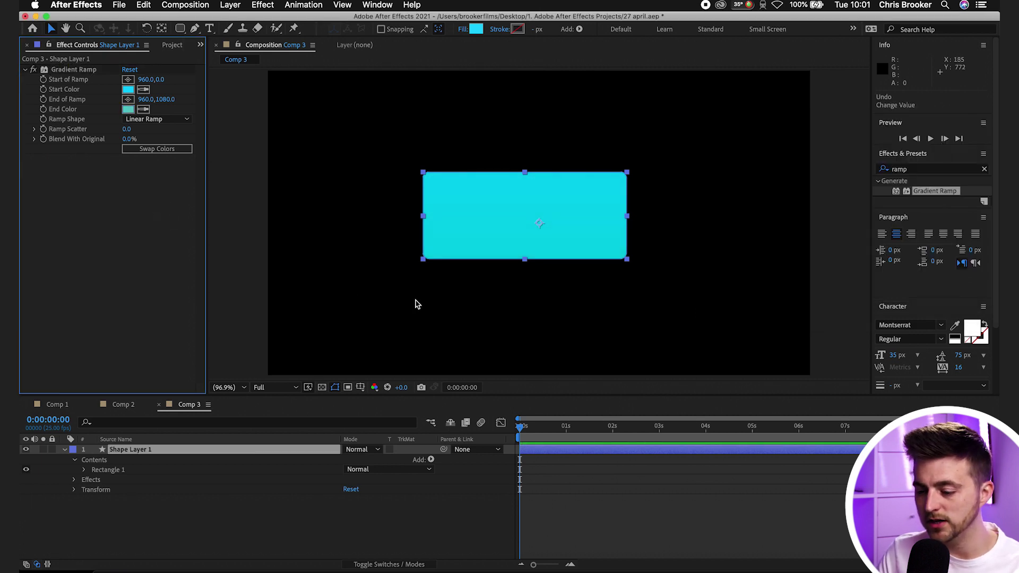
Step: Fit the whole composition in the viewer
left_click(555, 502)
scroll(549, 264, "up", 3)
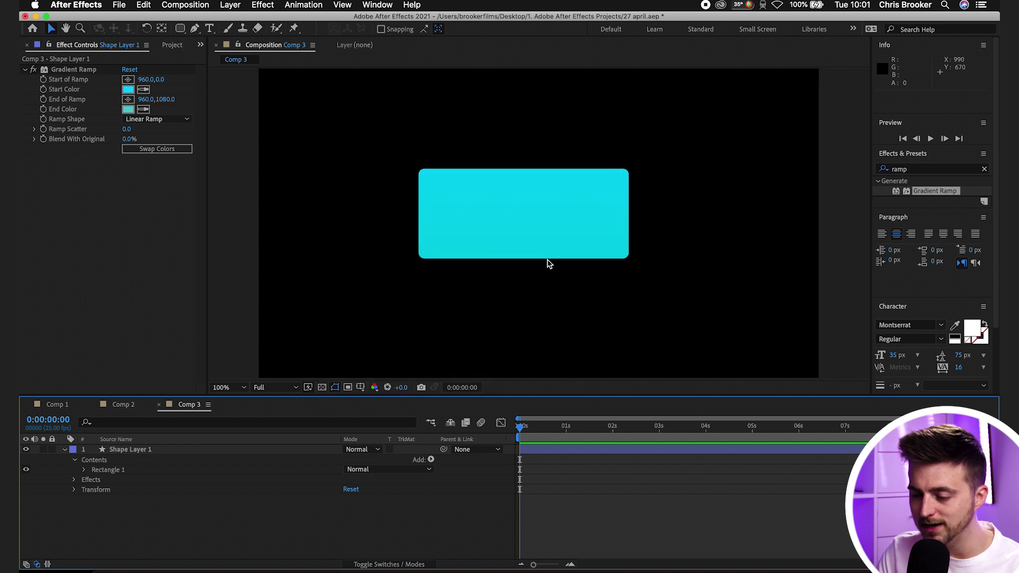
left_click_drag(524, 171, 546, 199)
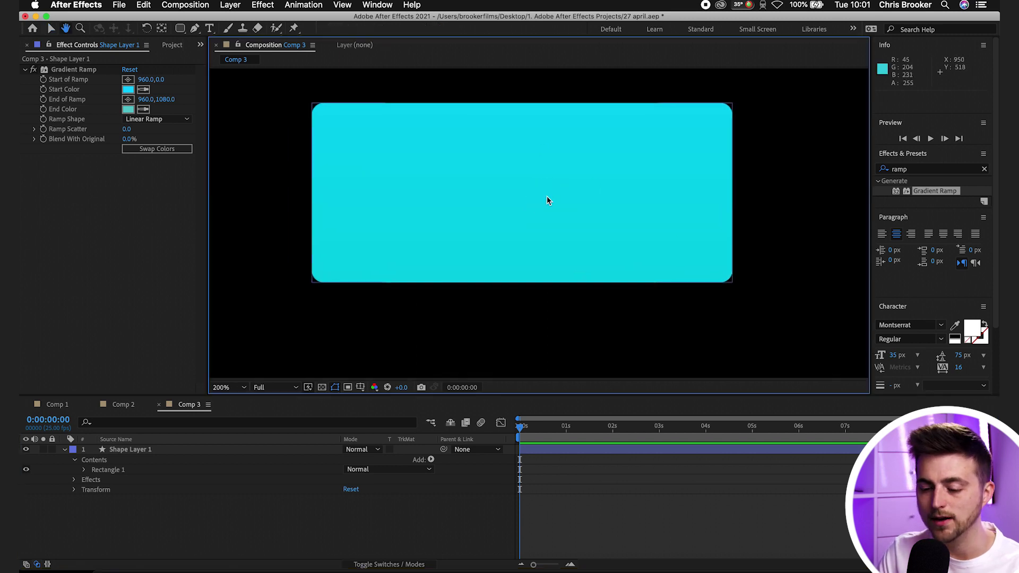
left_click(228, 387)
left_click(227, 179)
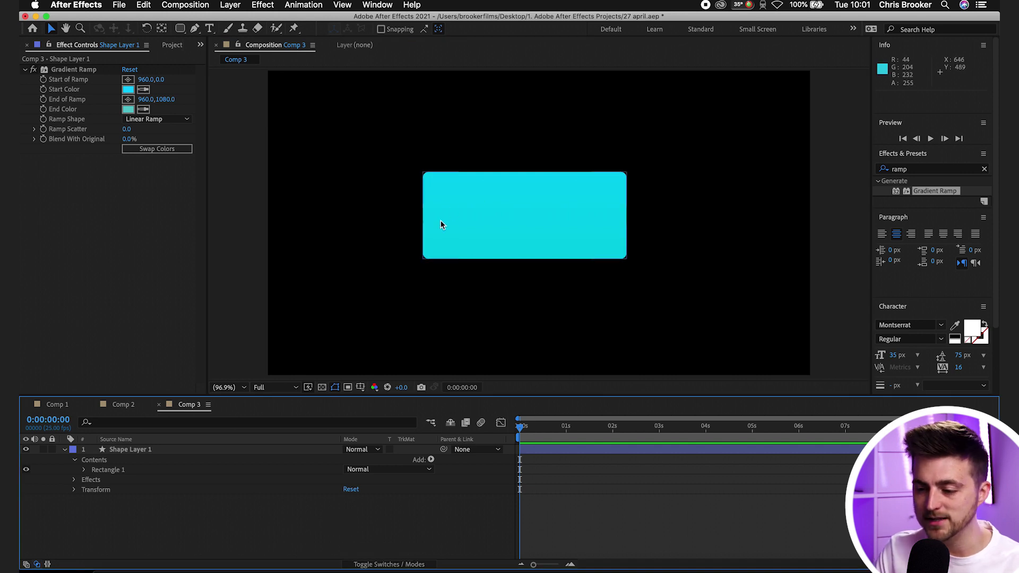
Step: Add a text layer on the cyan box reading 'Hey, how are you?'
left_click(209, 29)
left_click(473, 215)
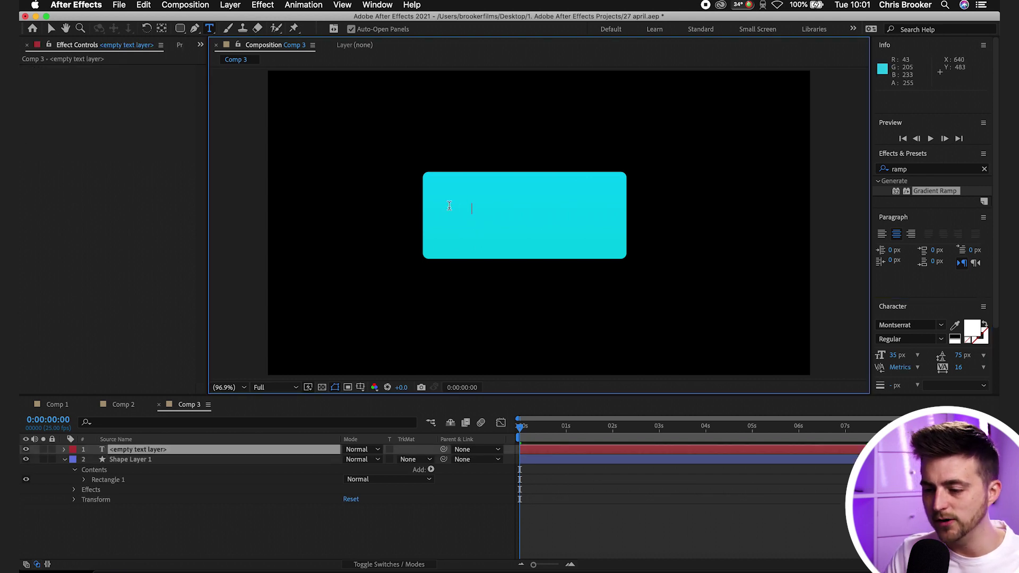
type("Heym")
type(", how are you")
type("?")
key("super+a")
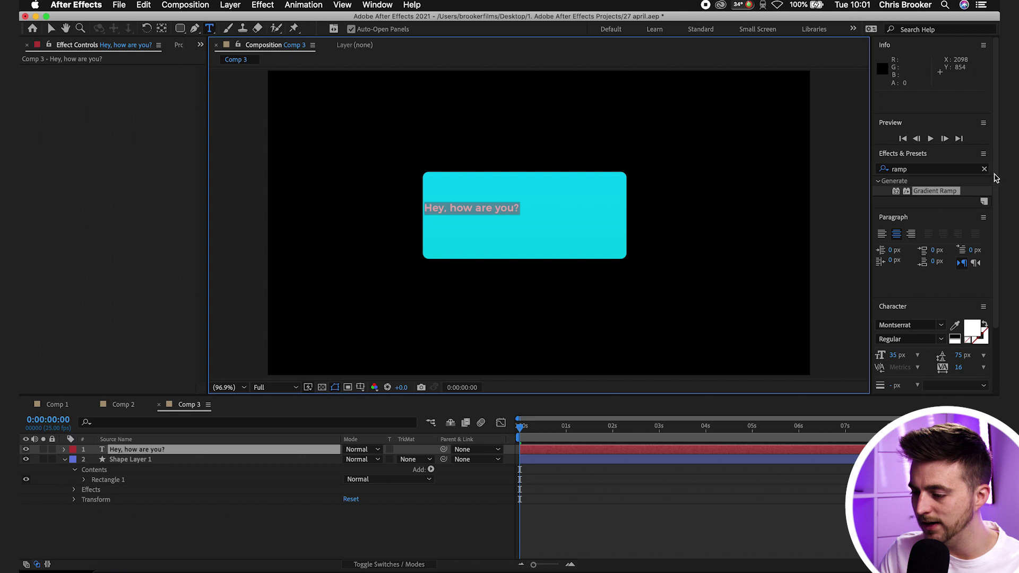
Step: Set the text's font size to 57 px
scroll(994, 228, "down", 5)
left_click(378, 4)
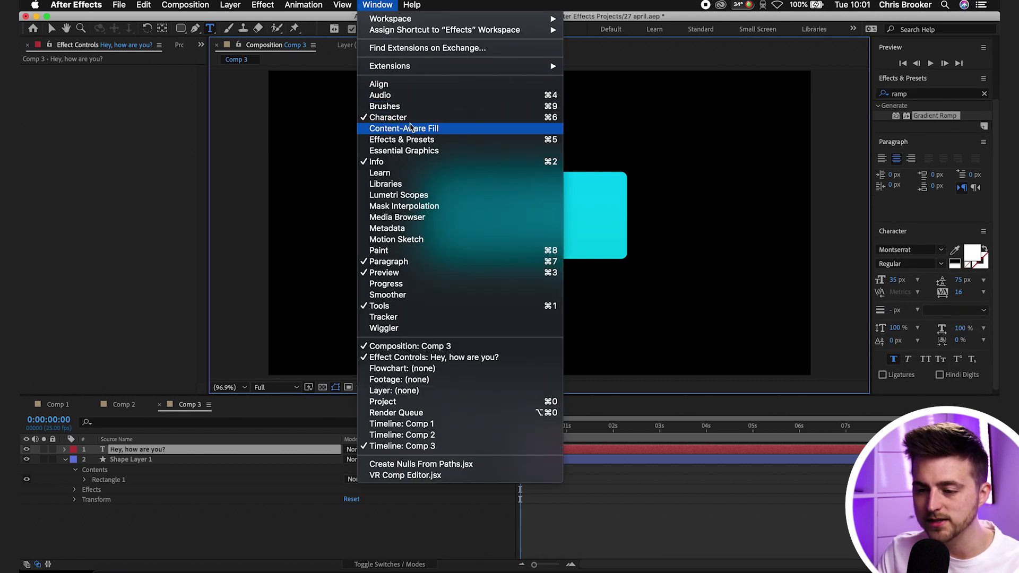
left_click(374, 4)
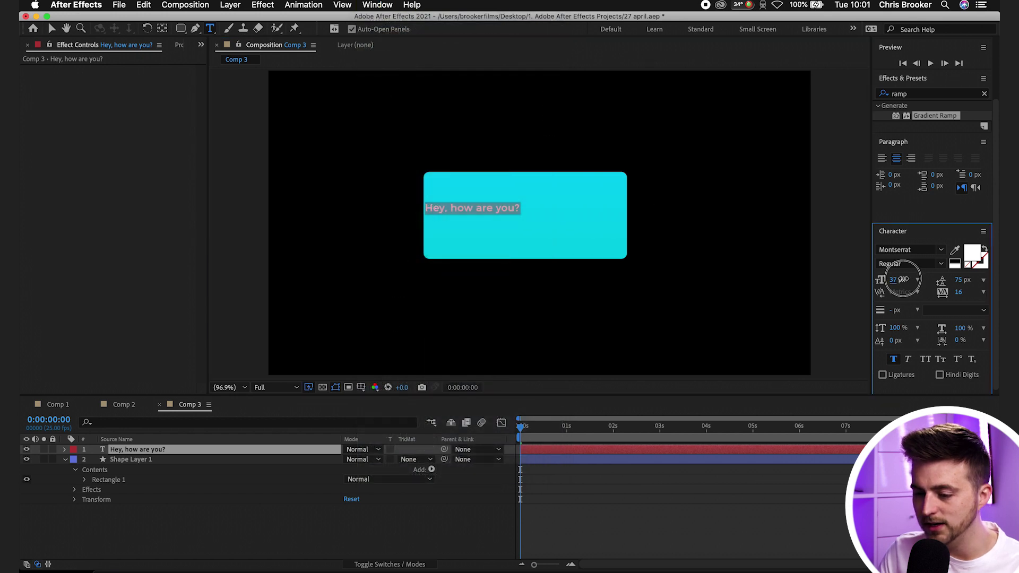
left_click_drag(905, 279, 906, 282)
left_click(52, 30)
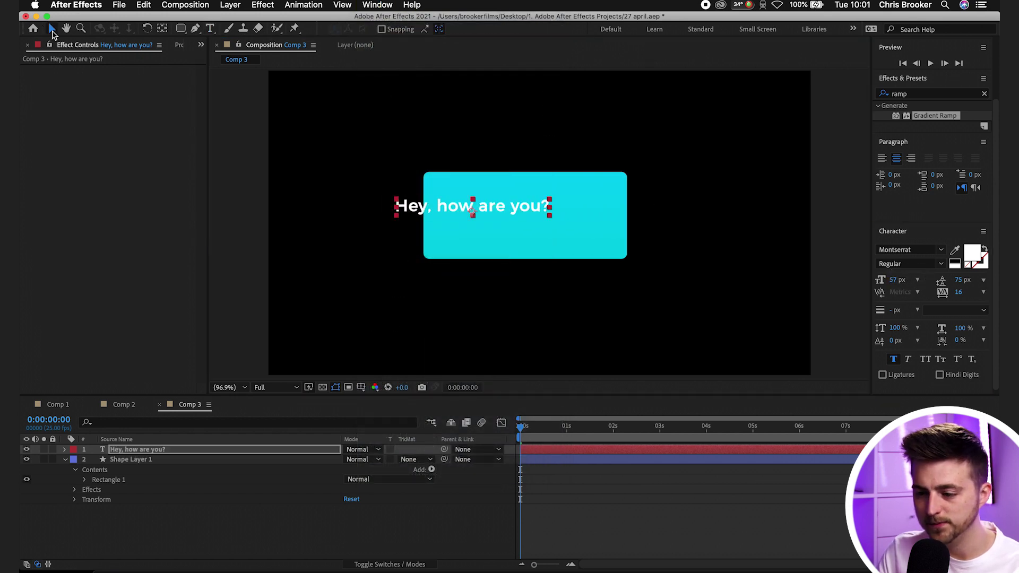
Step: Centre the text inside the cyan box and raise its size to 60 px
left_click_drag(490, 202, 539, 214)
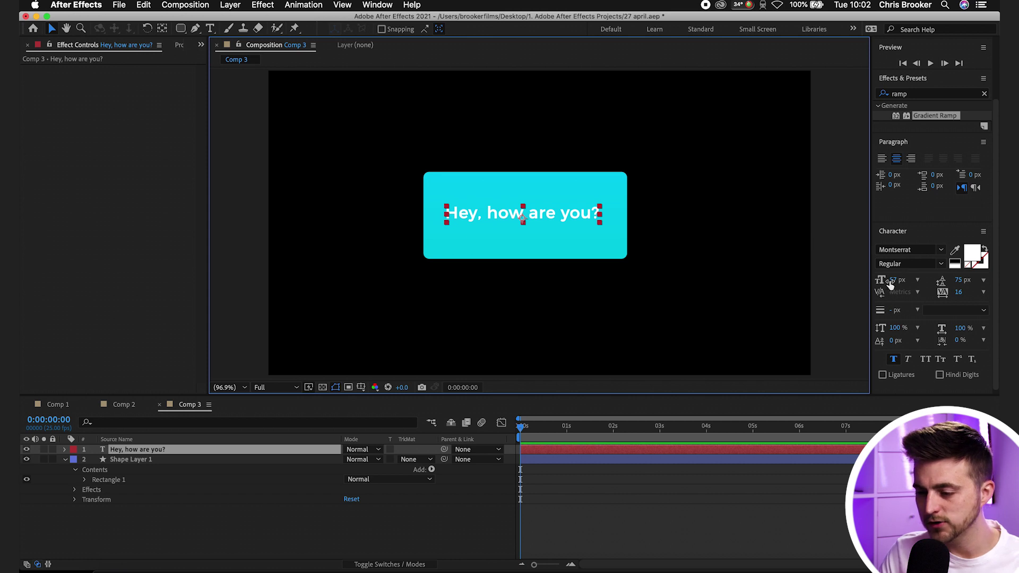
left_click_drag(891, 284, 901, 282)
left_click(566, 521)
Step: Slim the cyan rectangle's height around the text and fit the frame in view
left_click(558, 194)
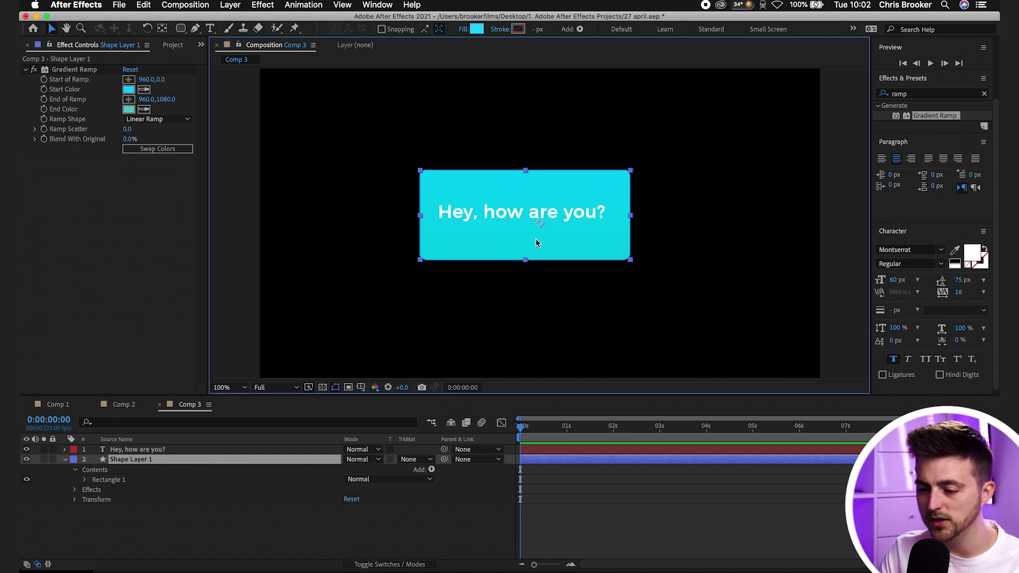
scroll(537, 242, "up", 3)
left_click_drag(551, 162, 560, 181)
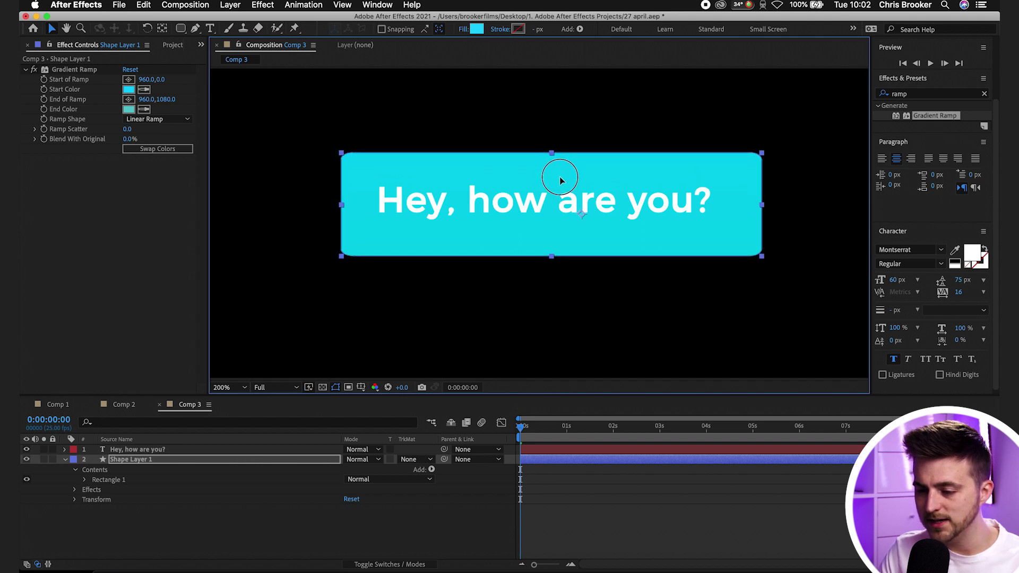
left_click(590, 499)
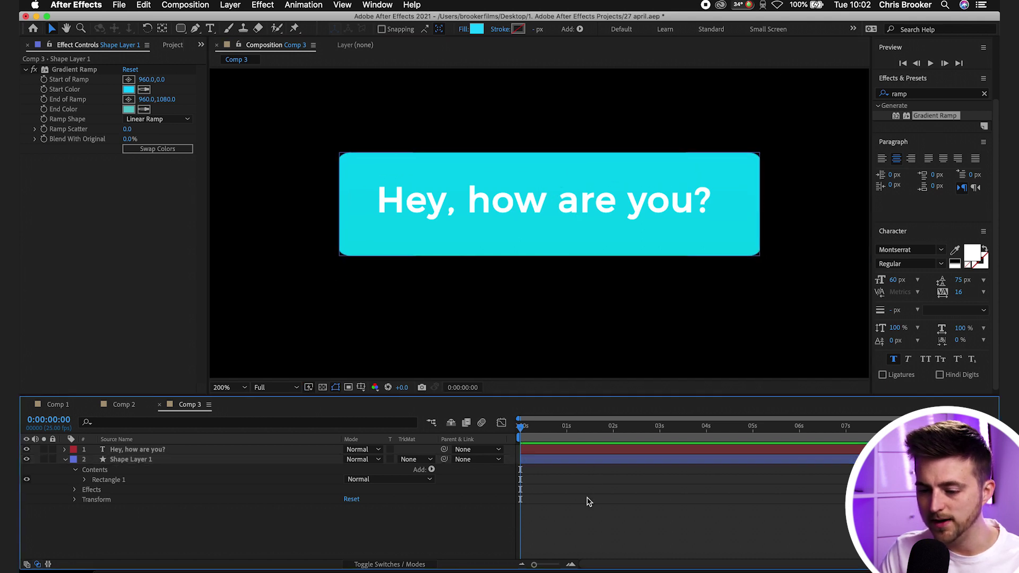
left_click(229, 387)
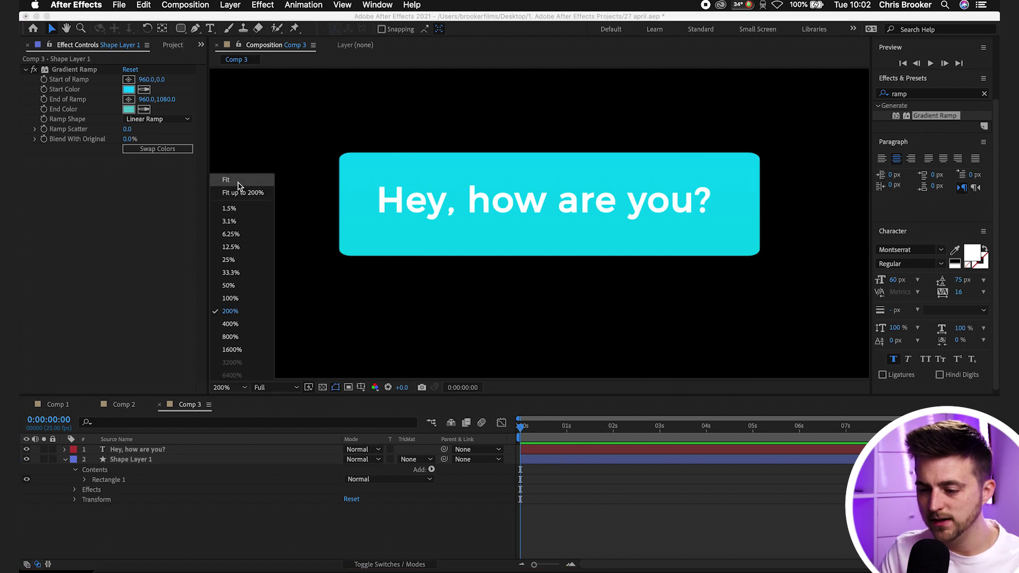
left_click(232, 180)
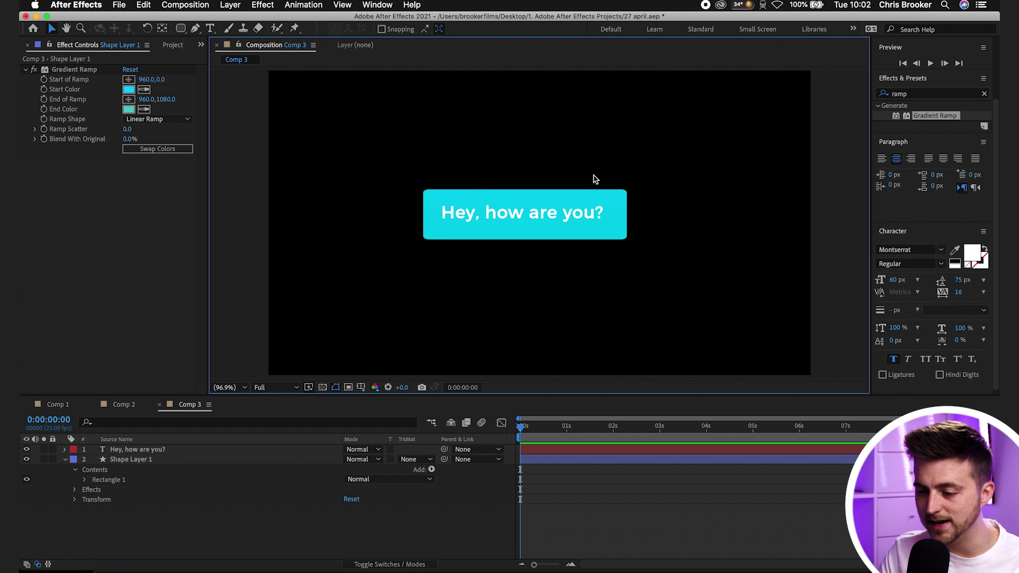
Step: Search 'drop', apply Drop Shadow to the text layer, and raise Softness to 19.0
left_click(913, 96)
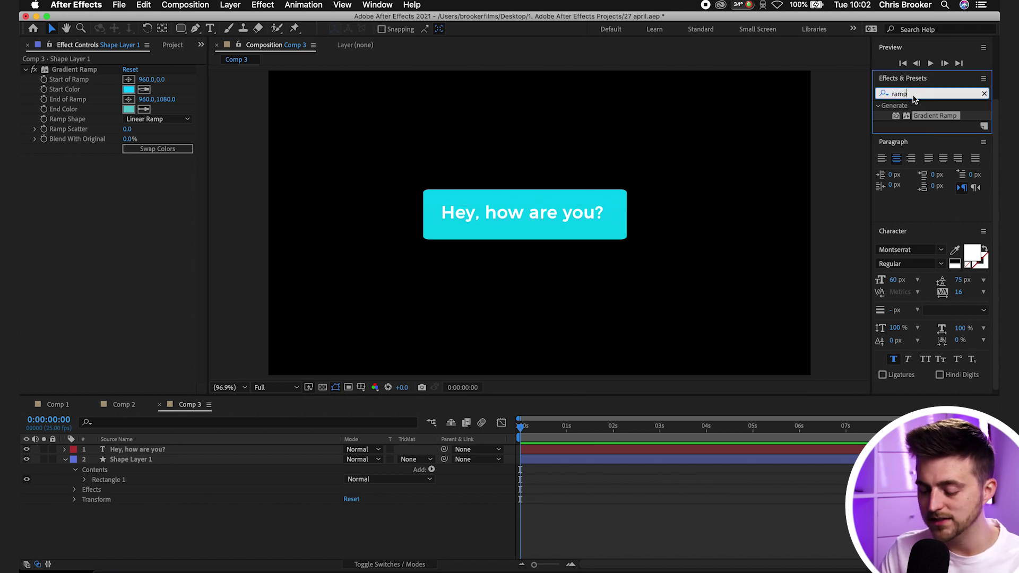
type("d")
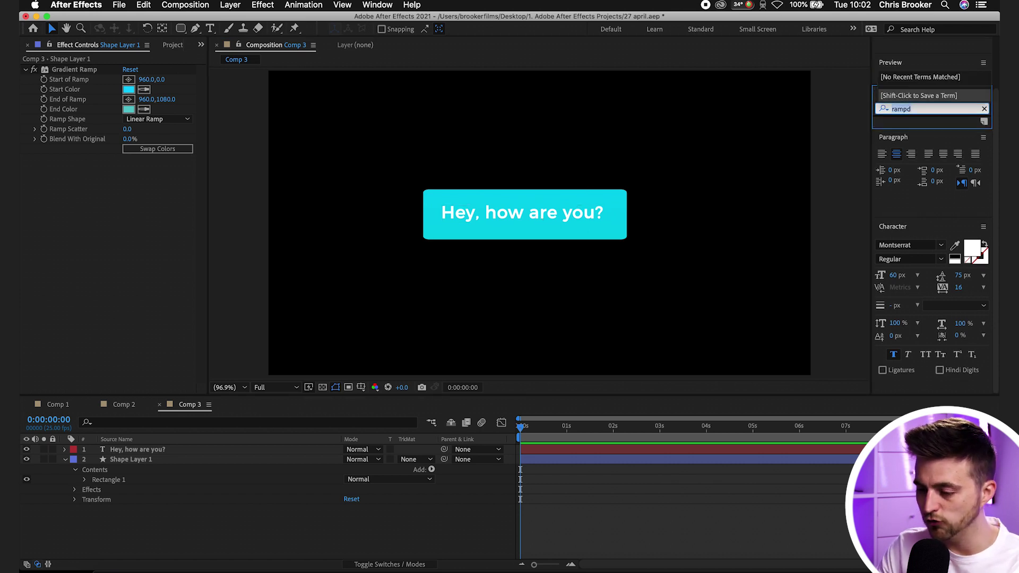
type("drop")
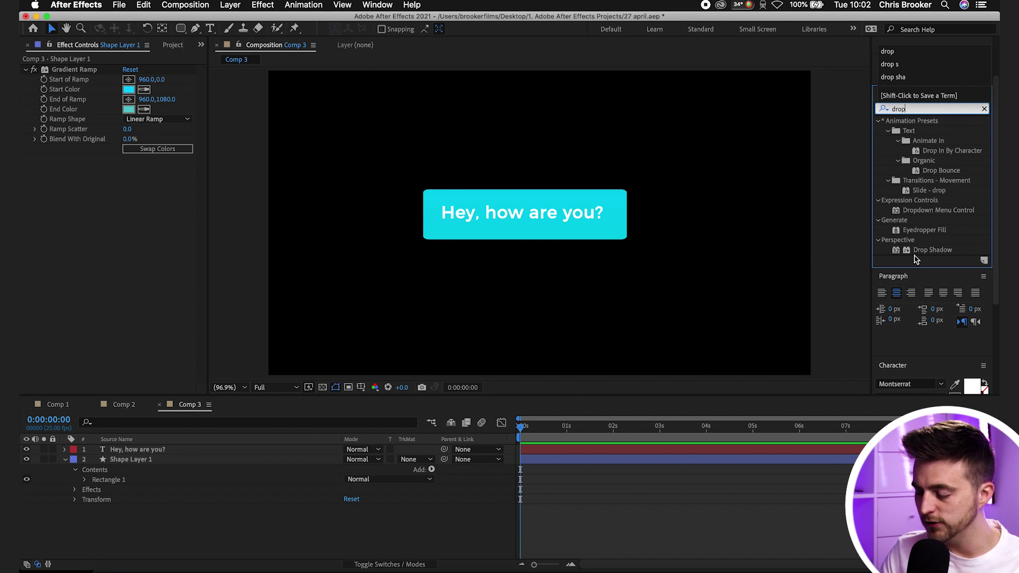
left_click_drag(926, 251, 553, 213)
left_click(462, 518)
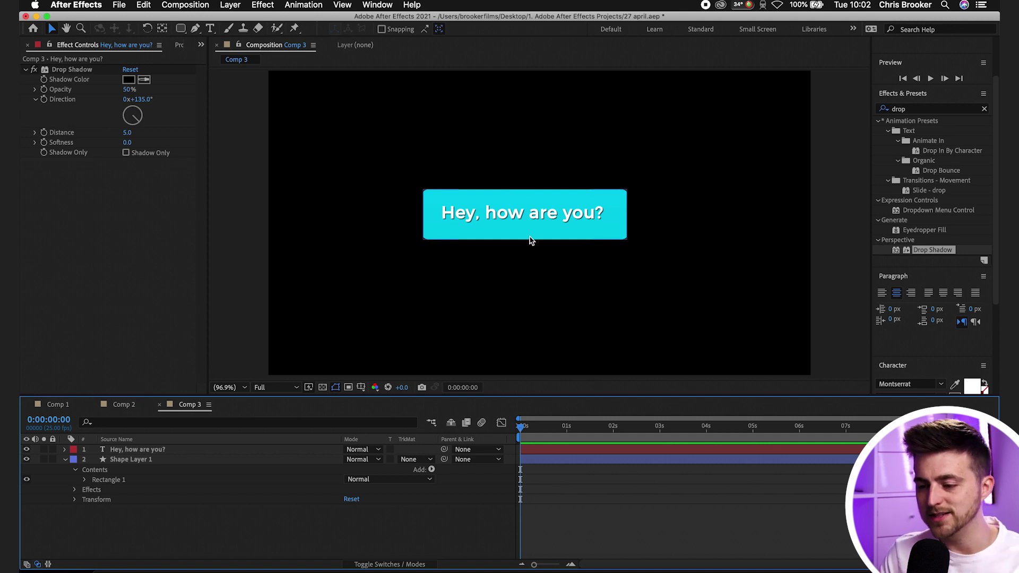
left_click(548, 221)
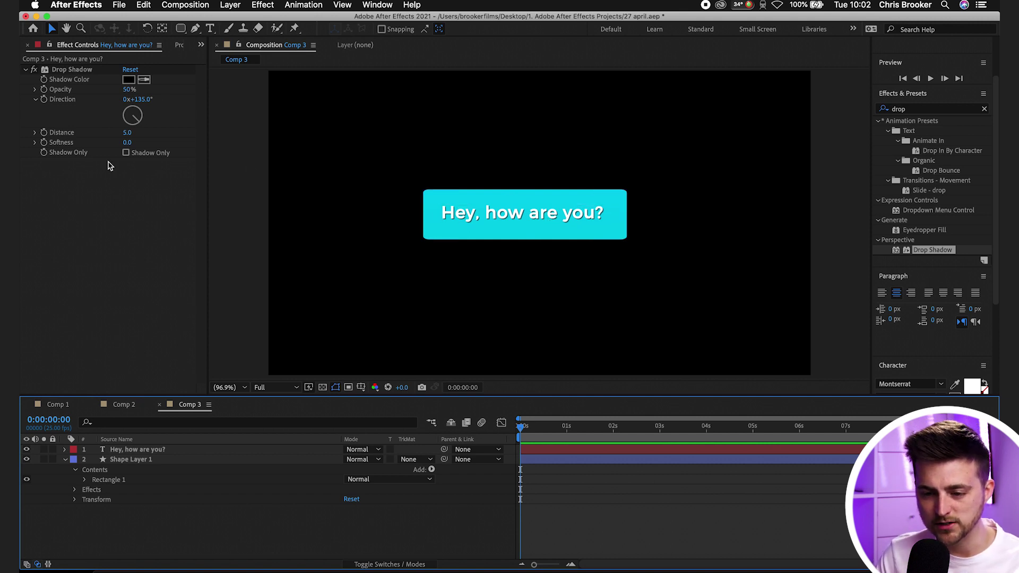
mouse_move(128, 142)
left_mouse_down()
mouse_move(154, 144)
mouse_move(129, 142)
mouse_move(139, 145)
left_mouse_up()
left_click(583, 483)
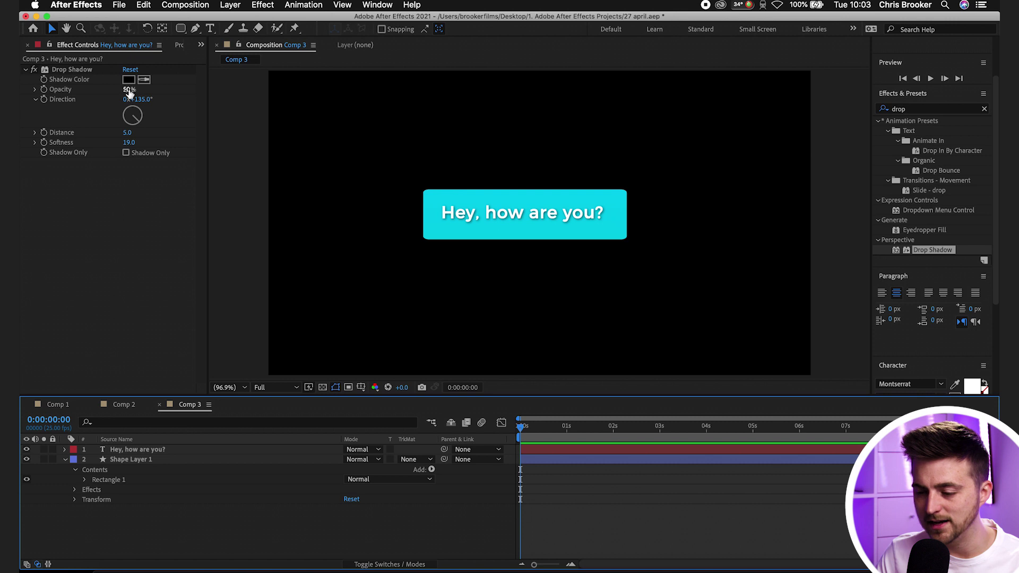
Step: Set the shadow opacity to 41% and pre-compose text and rectangle into Pre-comp 1
left_click_drag(129, 89, 114, 92)
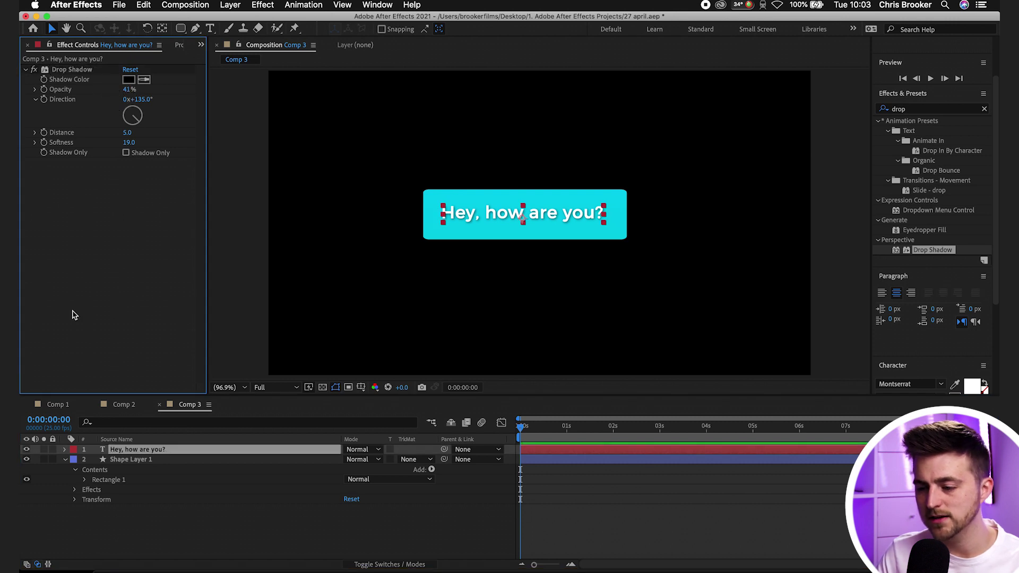
left_click(614, 527)
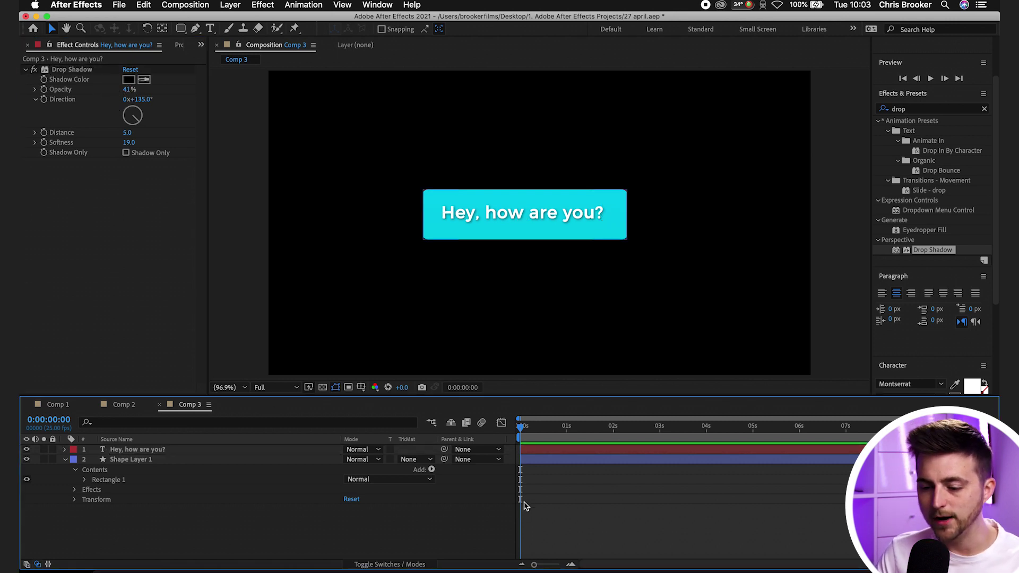
mouse_move(311, 530)
left_mouse_down()
mouse_move(205, 512)
mouse_move(154, 450)
left_mouse_up()
right_click(150, 459)
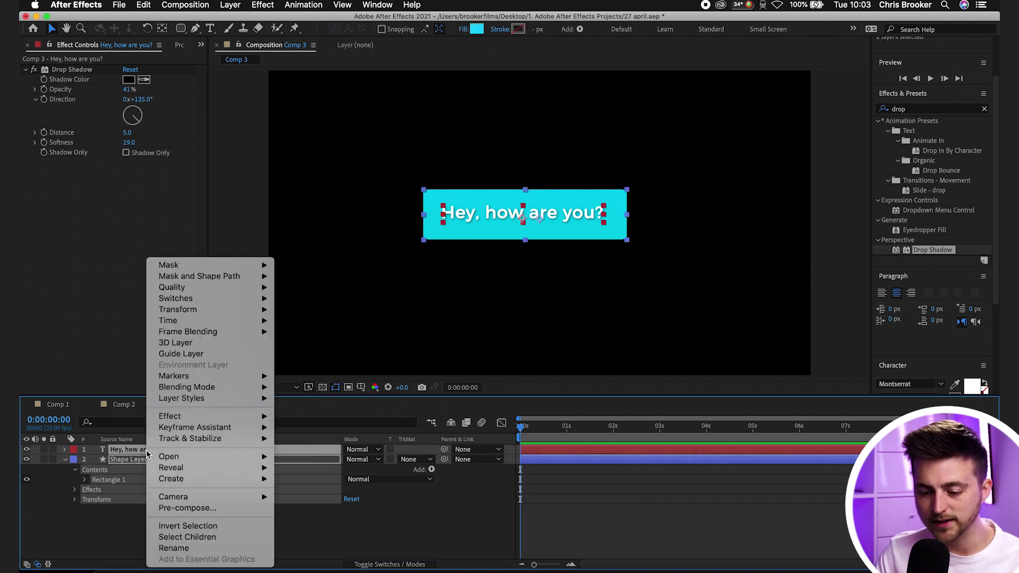
left_click(190, 509)
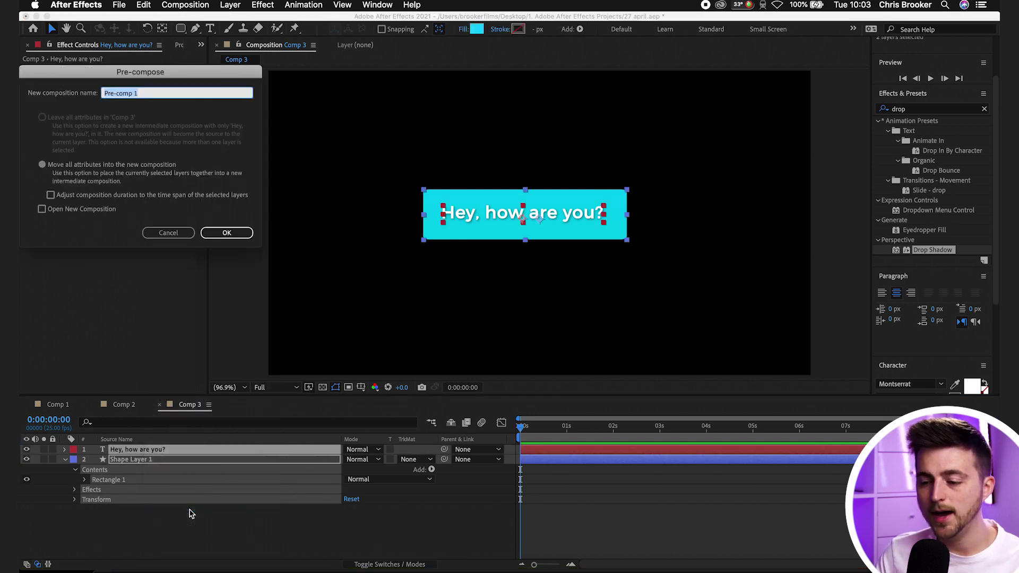
key("Return")
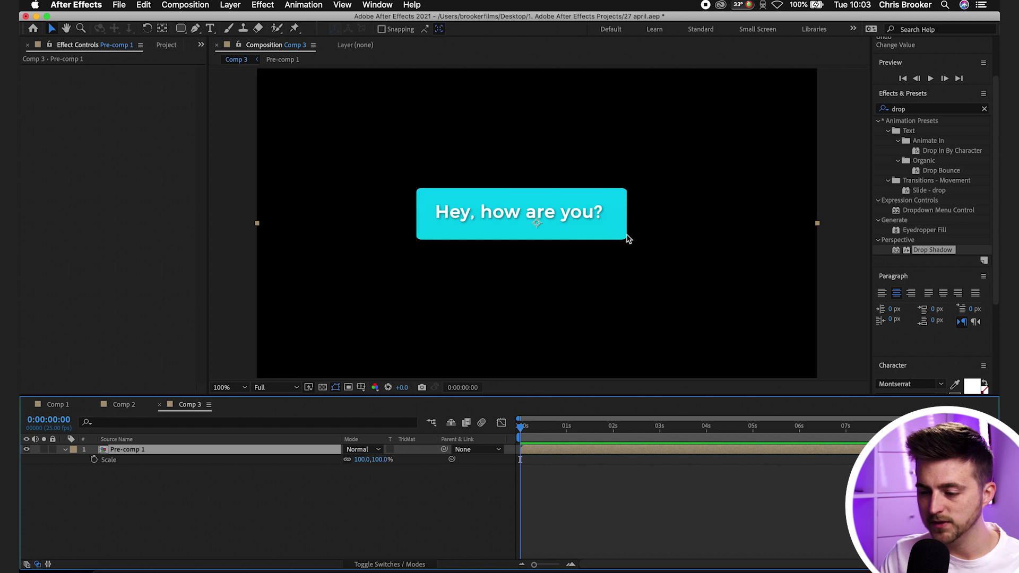
Step: Move Pre-comp 1's anchor point to the bubble's bottom-right corner and recentre the layer
scroll(627, 239, "up", 3)
key("space")
left_click_drag(513, 229, 602, 228)
key("a")
left_click_drag(354, 460, 535, 467)
left_click_drag(375, 464, 407, 455)
left_click(228, 387)
key("Escape")
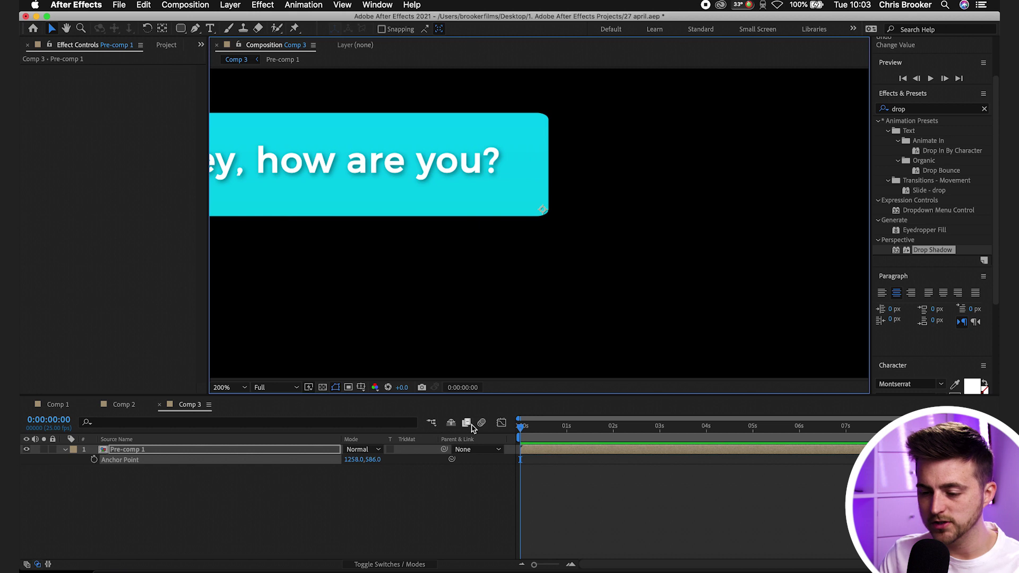
key("super+Home")
Step: Keyframe Scale at 0% on frame 0, 116% on frame 7, and 100% on frame 12
key("s")
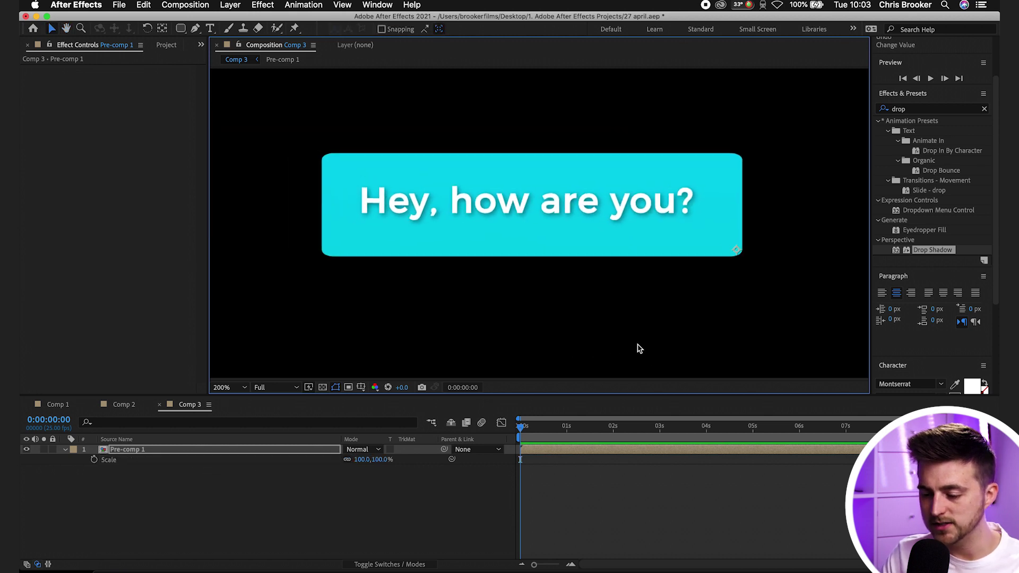
left_click(549, 492)
key("=")
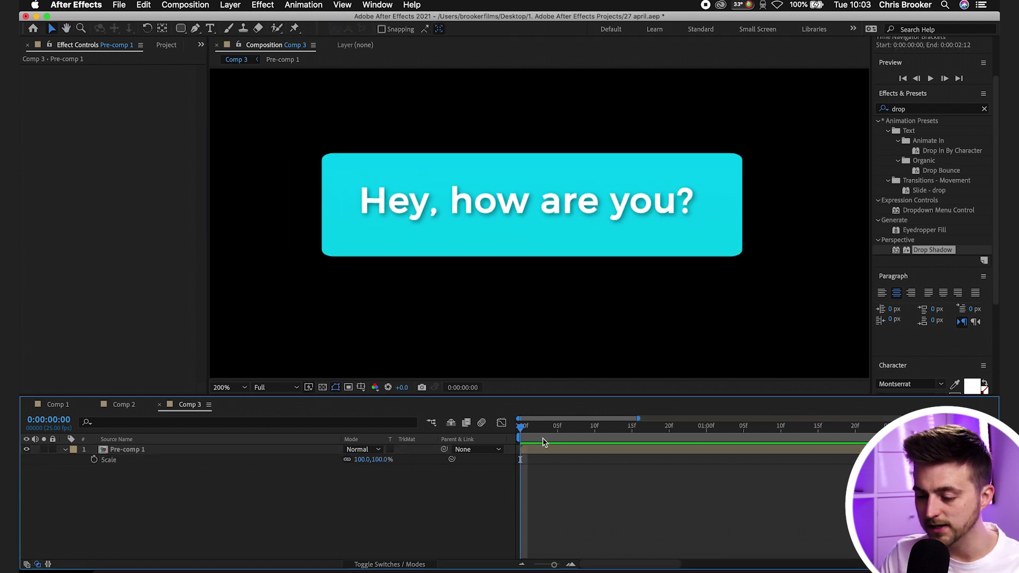
left_click_drag(543, 442, 612, 440)
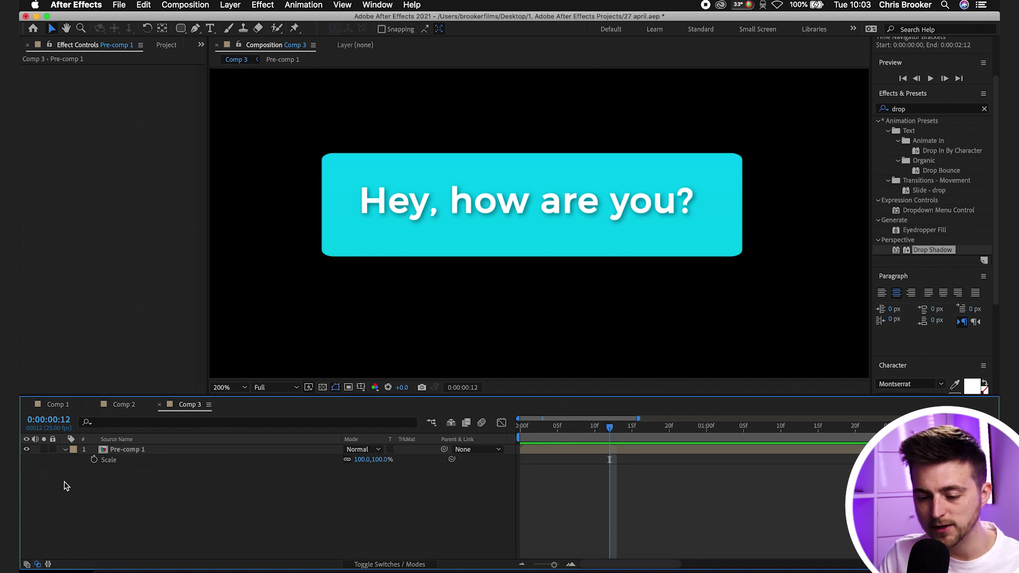
left_click(94, 460)
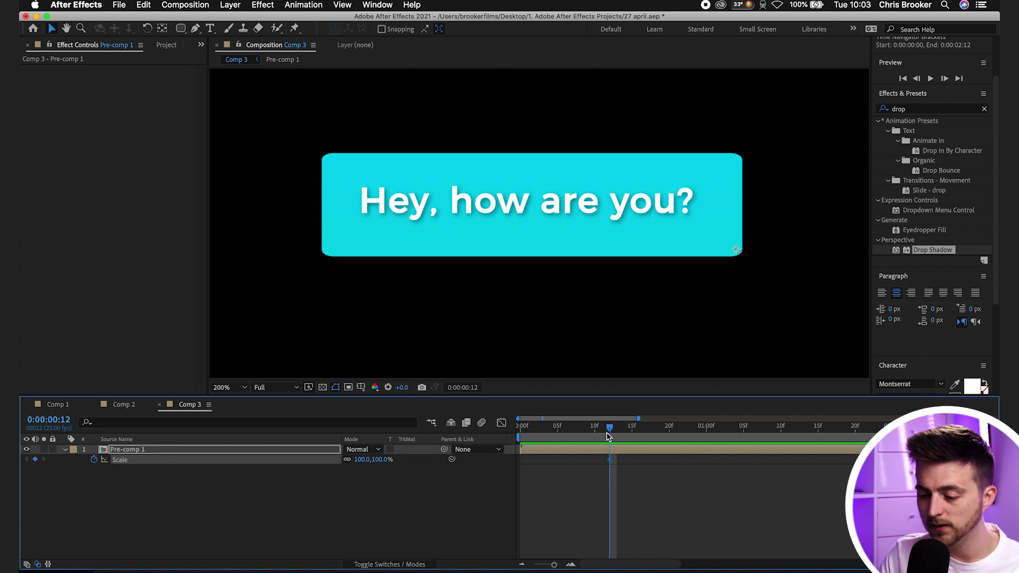
left_click_drag(609, 436, 568, 433)
left_click_drag(367, 463, 372, 459)
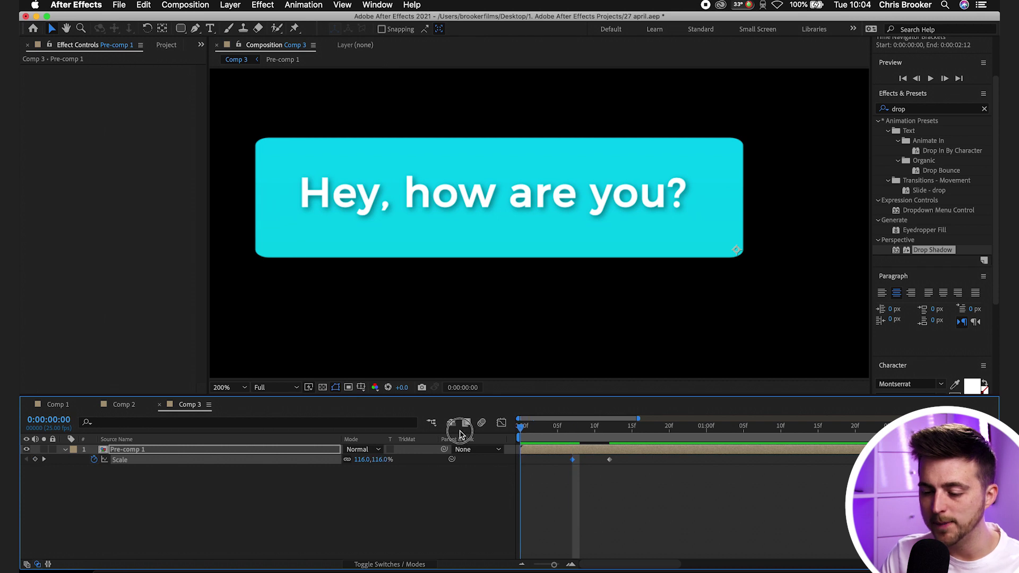
key("Home")
left_click(358, 459)
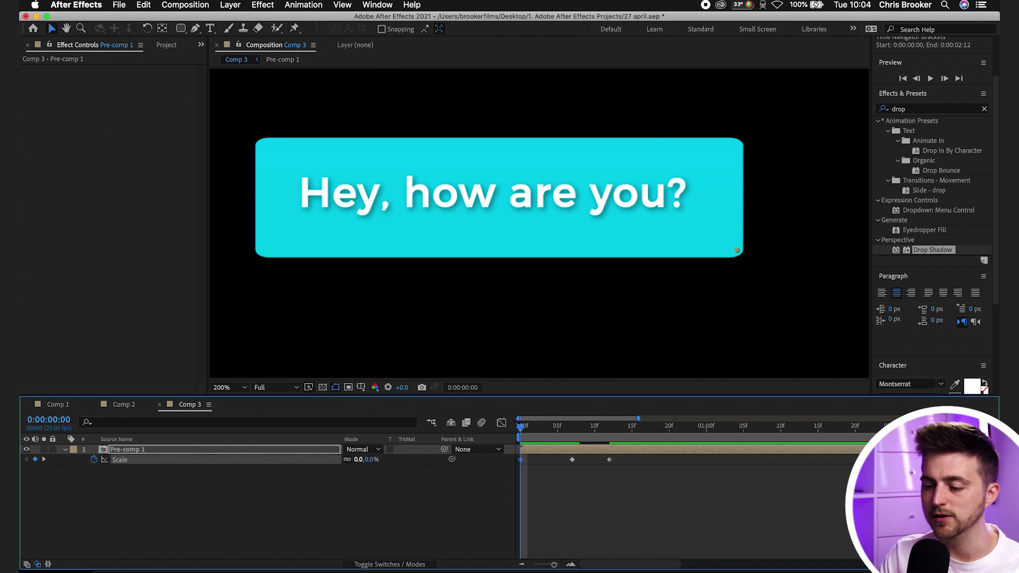
type("0")
key("Return")
left_click(737, 550)
Step: Preview the bubble's pop-in animation
key("space")
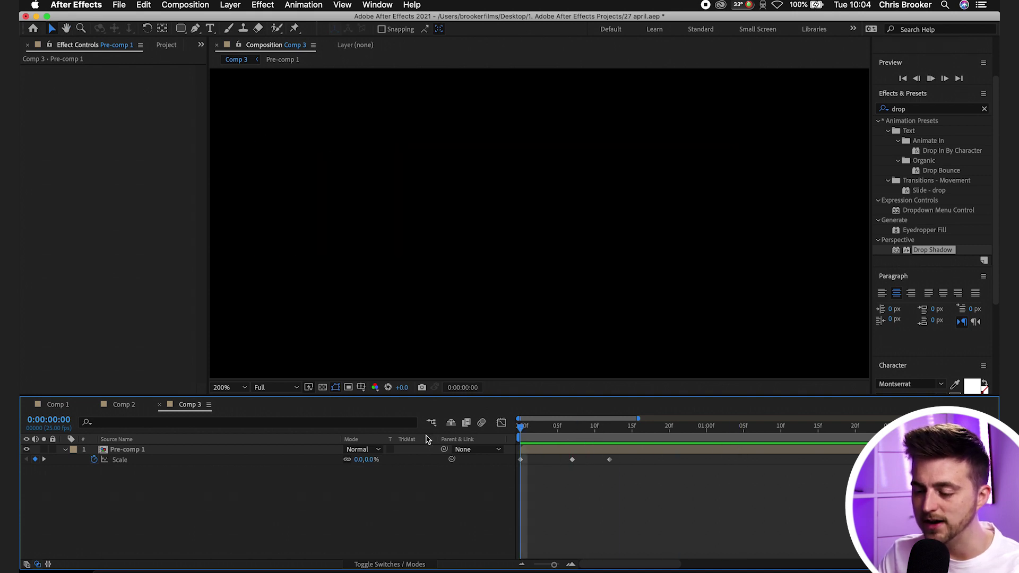
key("space")
key("Home")
key("space")
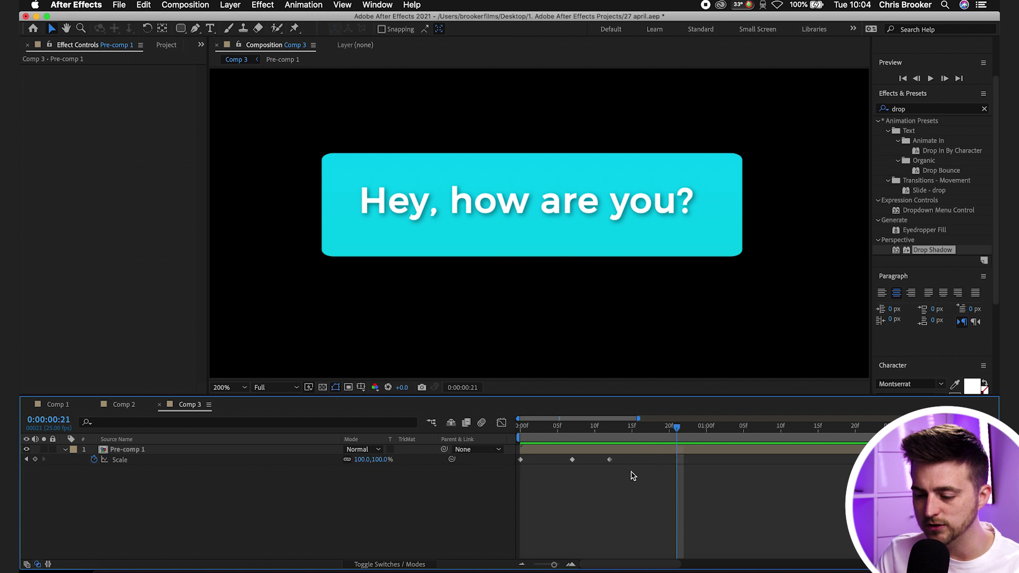
left_click(504, 449)
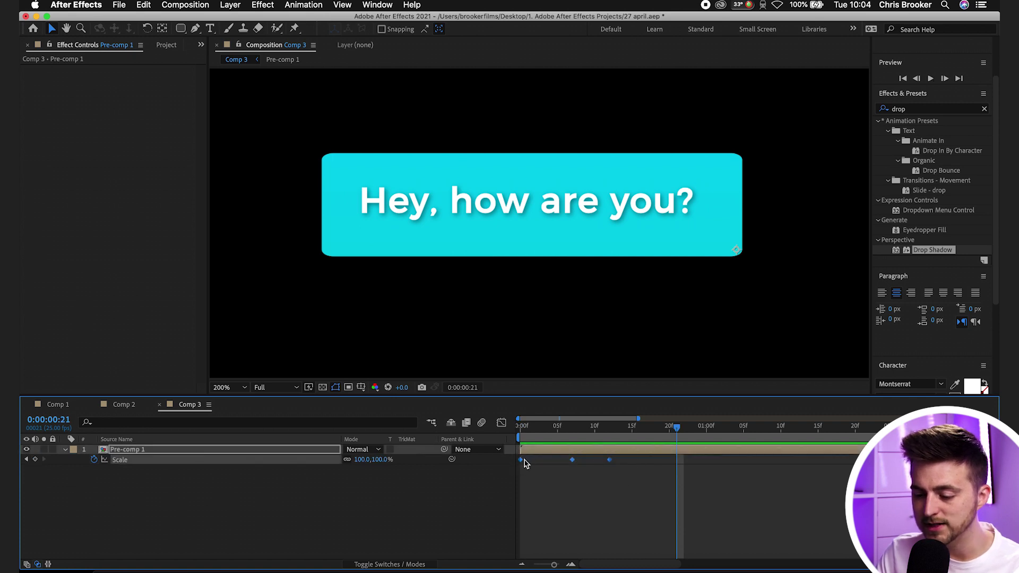
Step: Apply Easy Ease to the scale keyframes
right_click(522, 461)
mouse_move(573, 559)
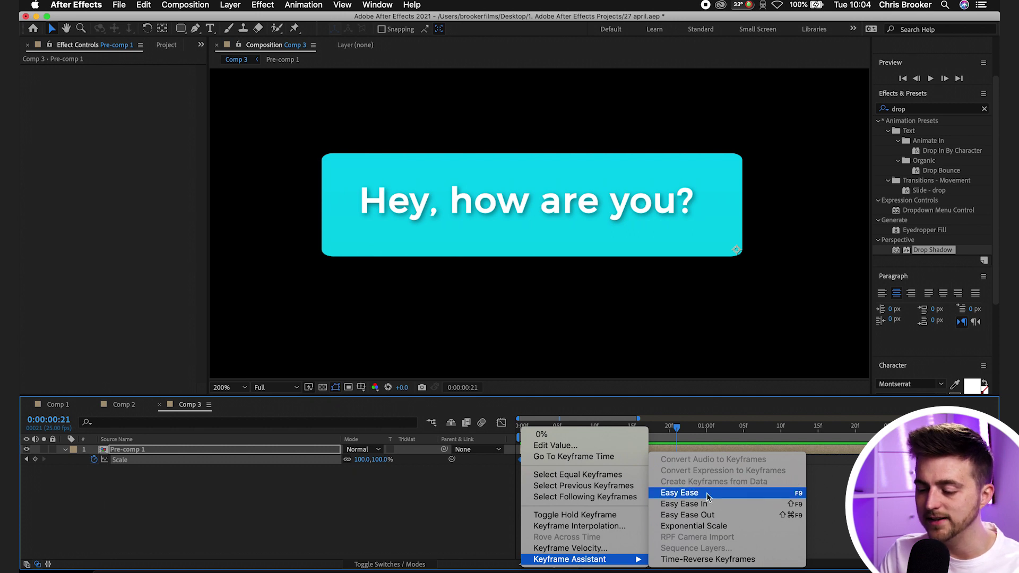
left_click(685, 492)
key("Home")
left_click(325, 472)
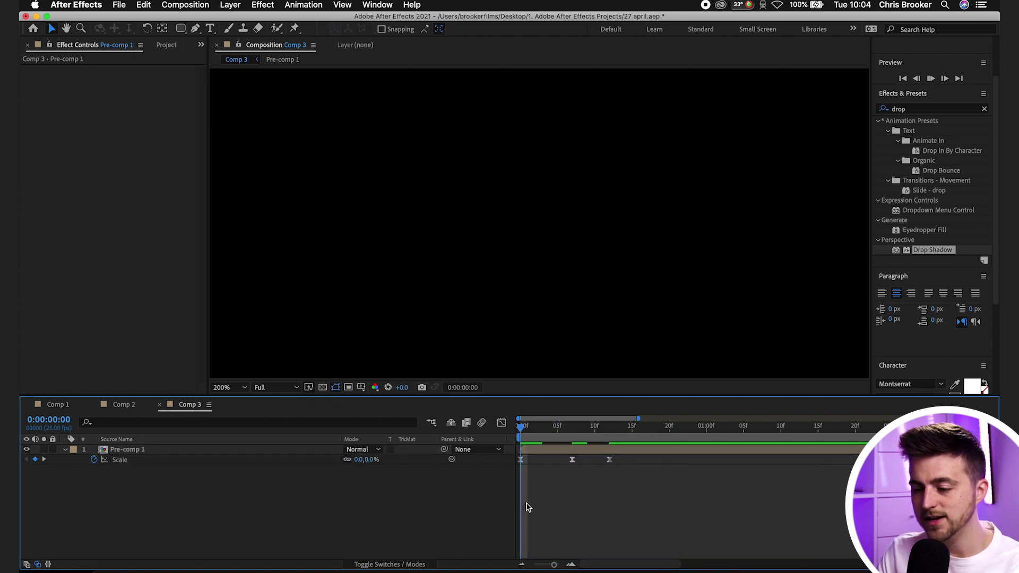
key("space")
Step: Fit the composition in view at up to 100% and replay the preview
left_click(228, 388)
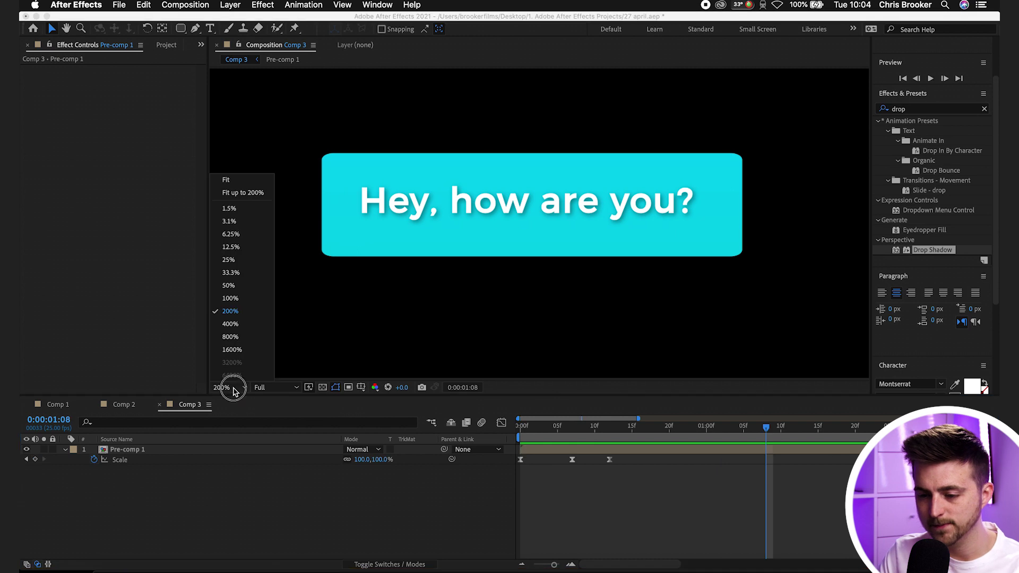
left_click(242, 194)
key("space")
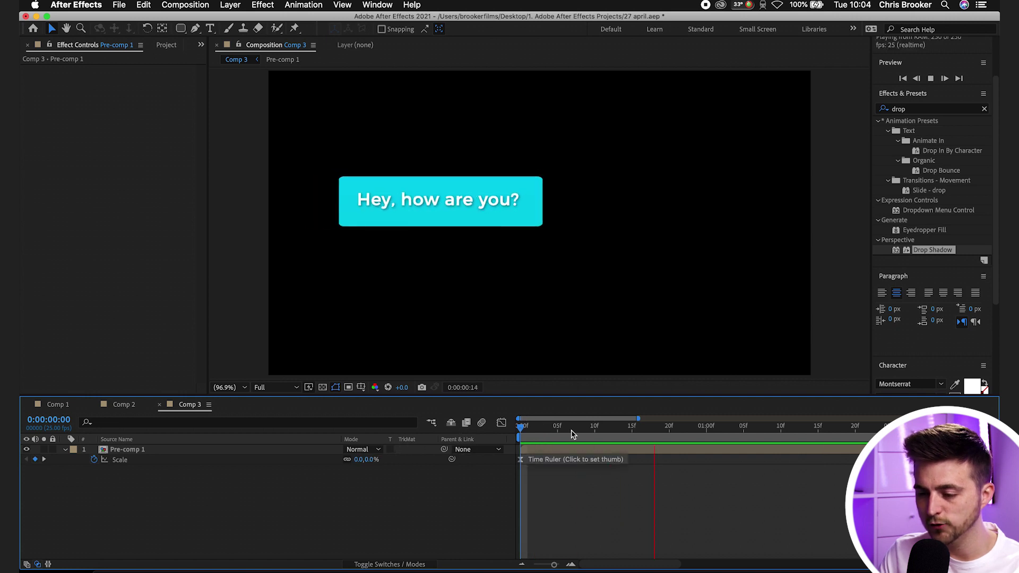
key("space")
Step: Drag the cyan bubble up and to the right in the frame
left_click(616, 450)
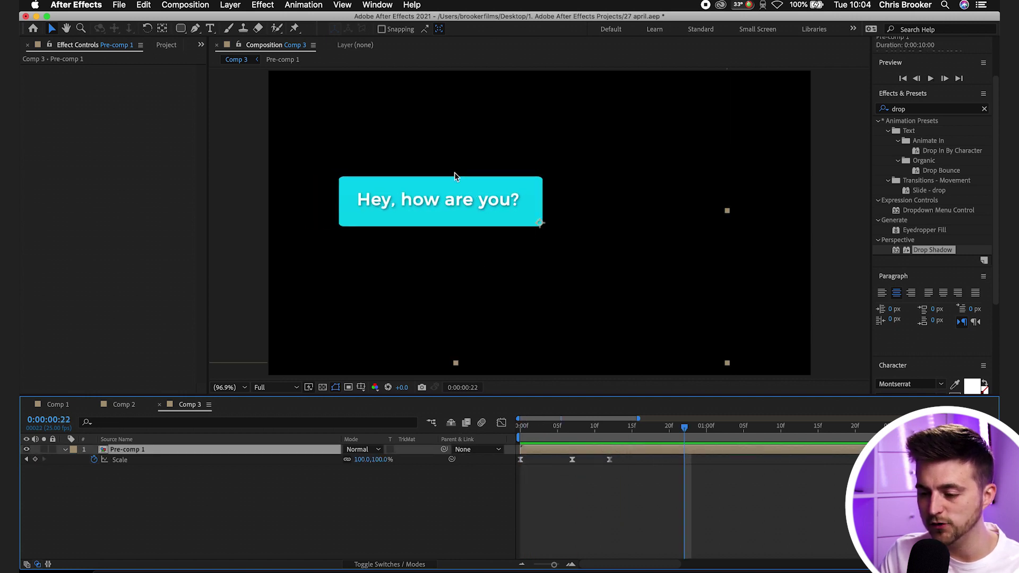
left_click_drag(449, 169, 612, 108)
left_click(609, 504)
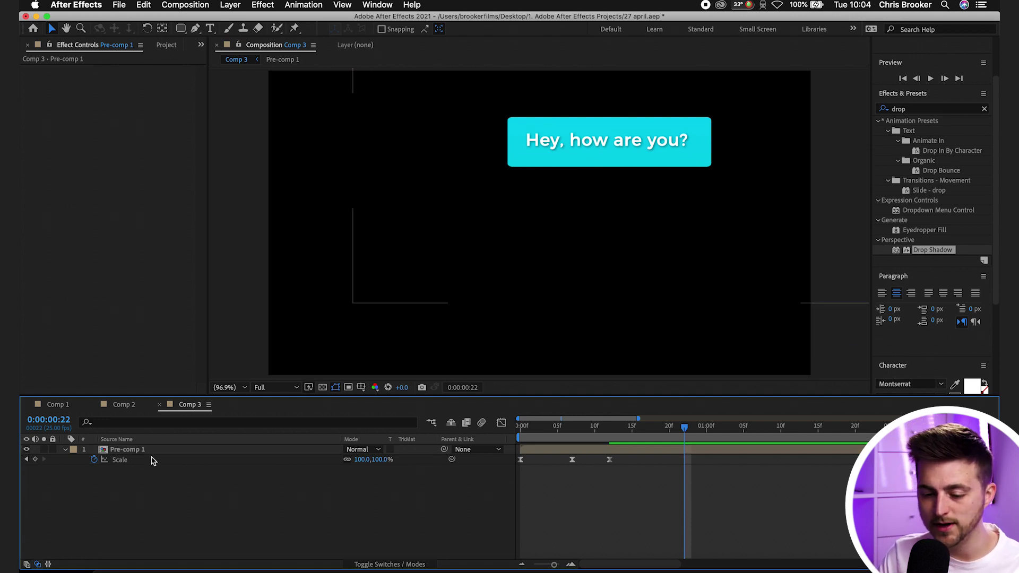
Step: Copy the text and shape layers from Pre-comp 1 and paste them into Comp 3
double_click(133, 452)
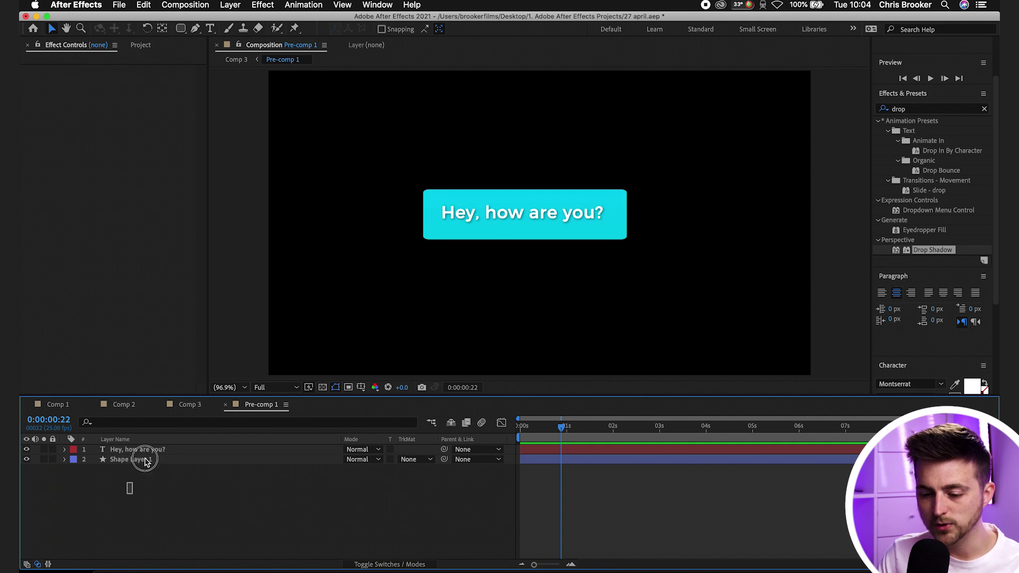
left_click_drag(129, 485, 145, 453)
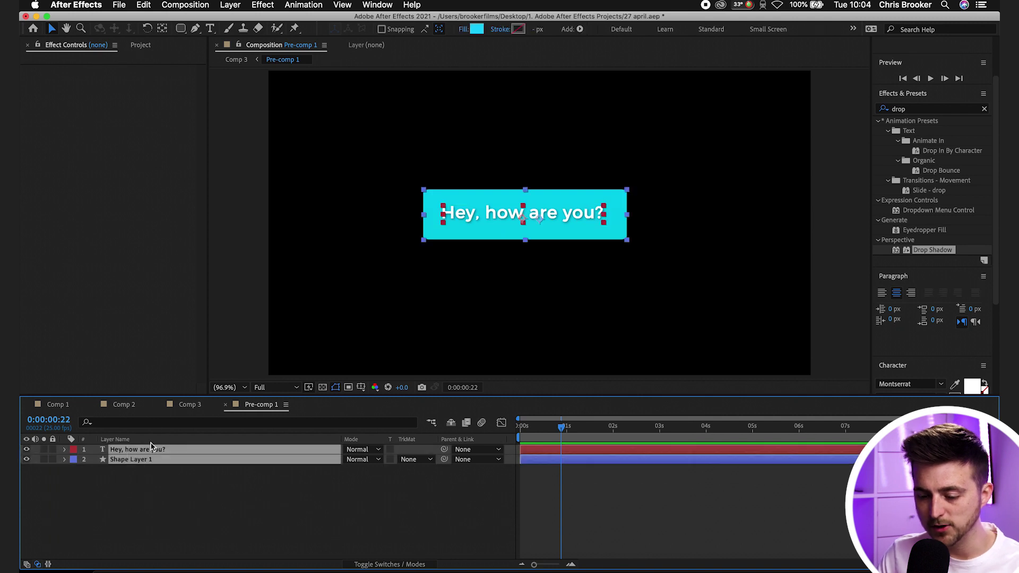
left_click(190, 404)
key("cmd+v")
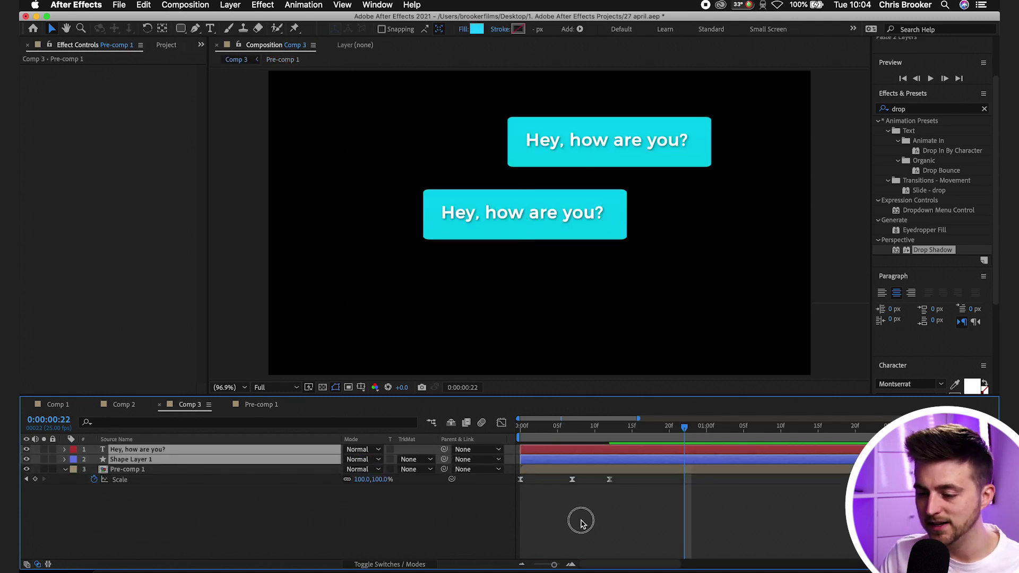
left_click(581, 512)
Step: Retype the pasted bubble's text to 'I'm great, thanks.'
double_click(538, 213)
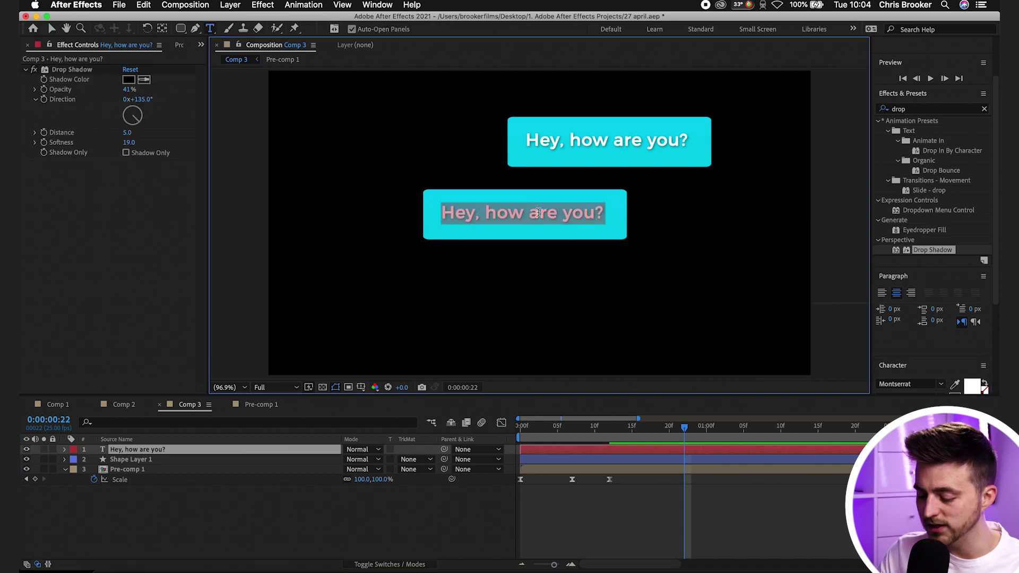
type("'m")
key("BackSpace")
key("BackSpace")
type("I'm great, thanks.")
left_click(539, 233)
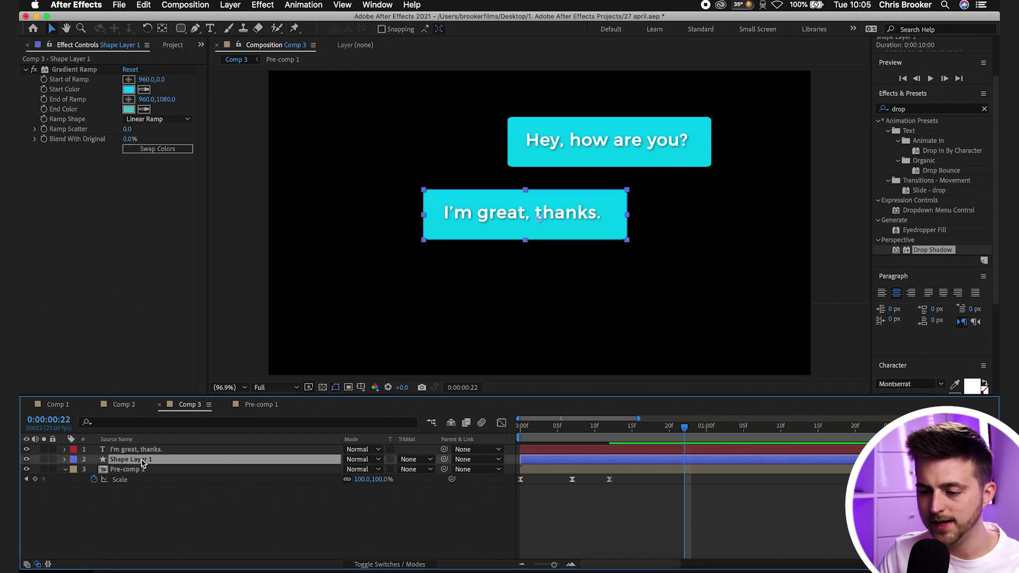
Step: Change the reply bubble's Gradient Ramp start colour from cyan to green
left_click(197, 416)
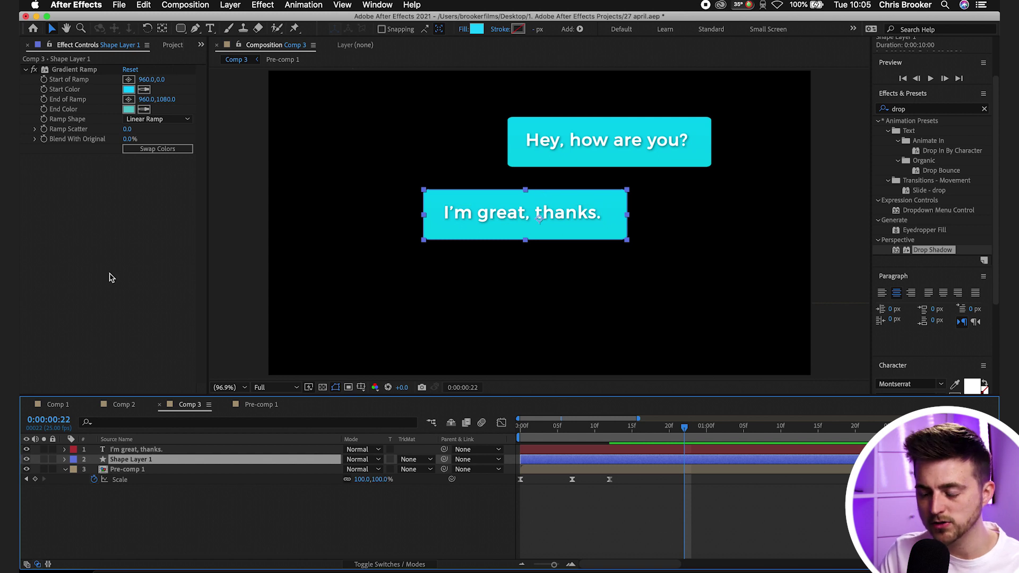
left_click(73, 70)
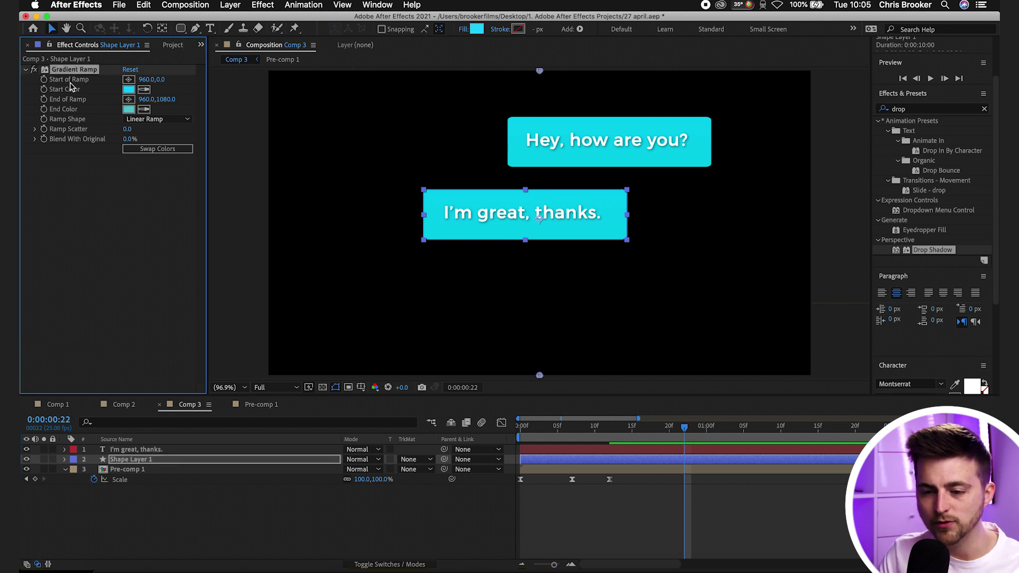
left_click(129, 90)
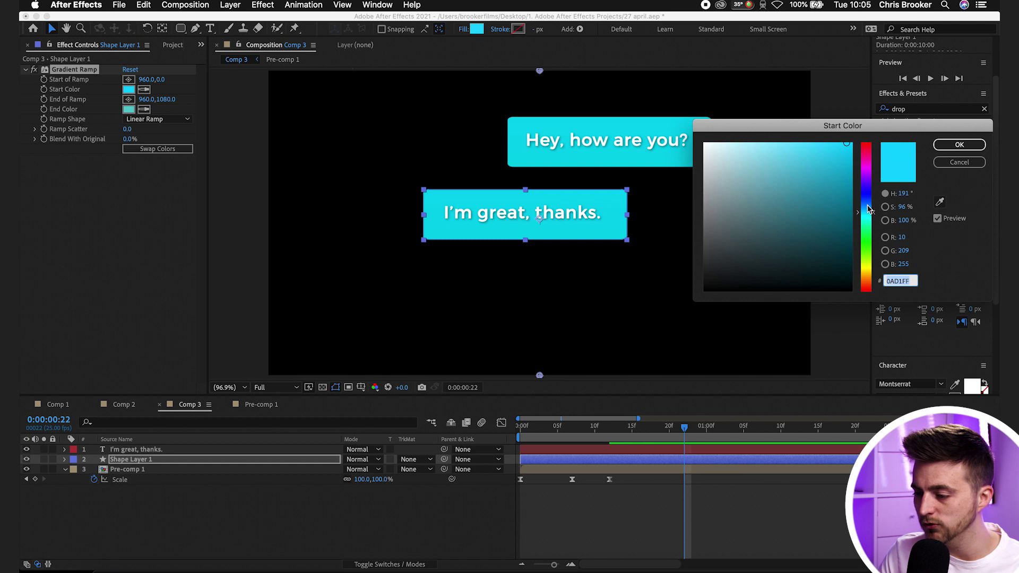
left_click_drag(868, 211, 868, 248)
left_click(959, 145)
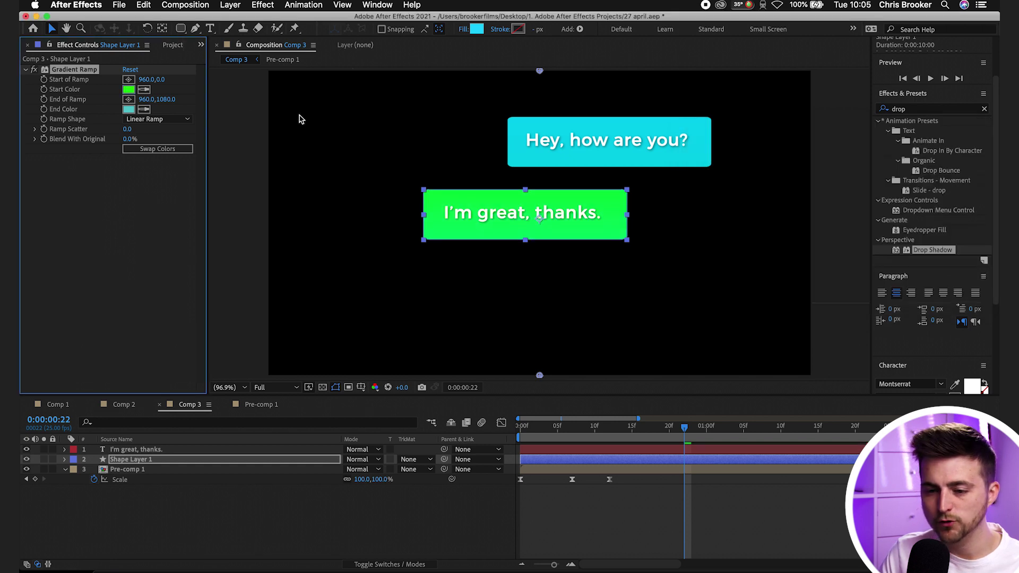
left_click(129, 109)
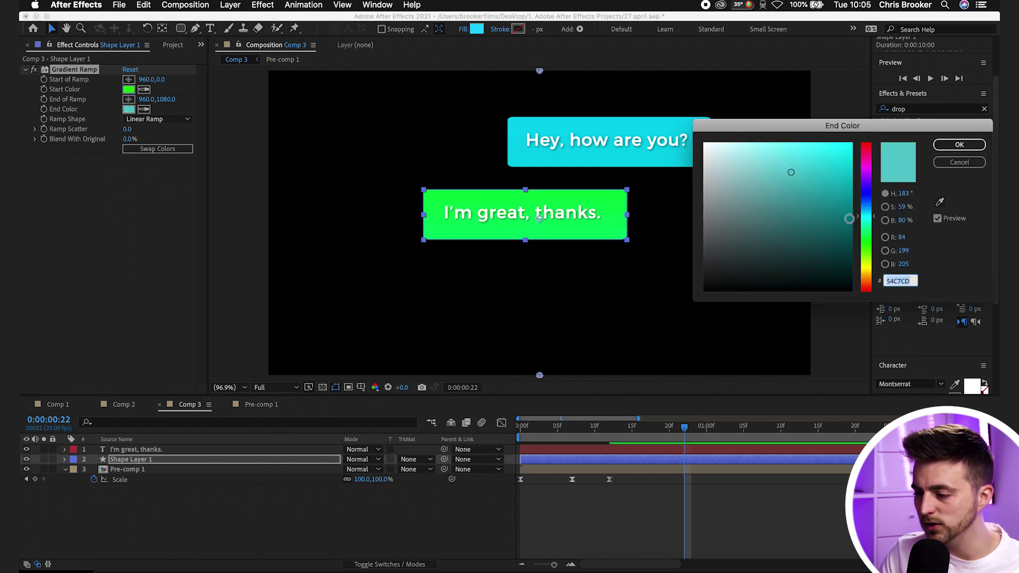
left_click(959, 145)
left_click(579, 533)
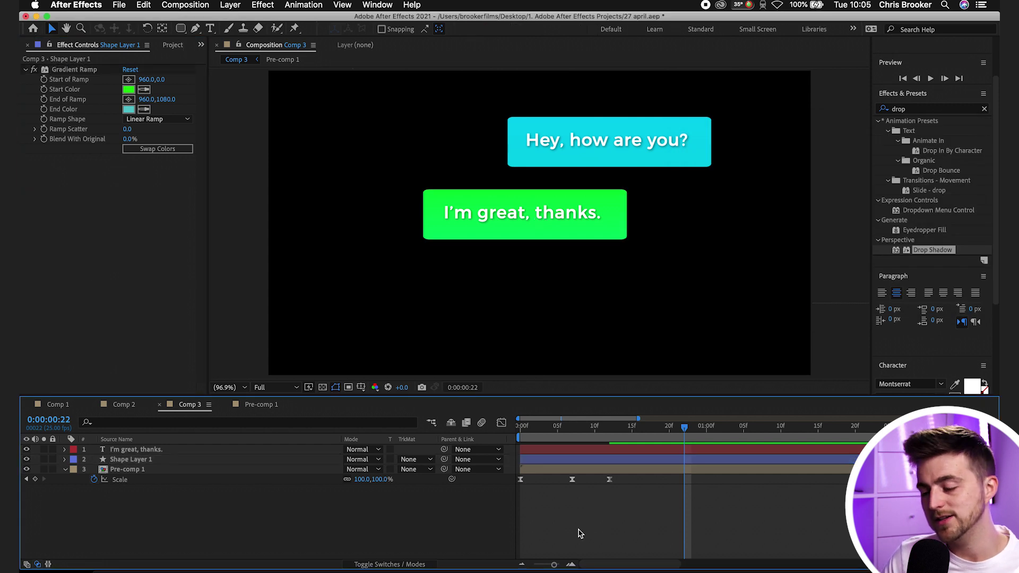
Step: Try enlarging the green bubble shape, then undo the change
left_click(143, 460)
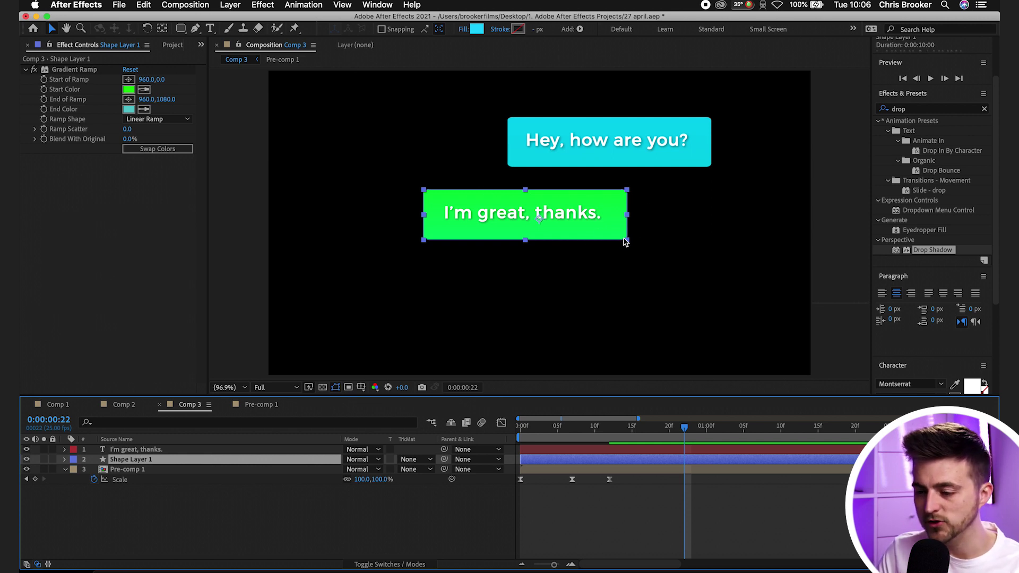
left_click_drag(627, 240, 653, 281)
key("super+z")
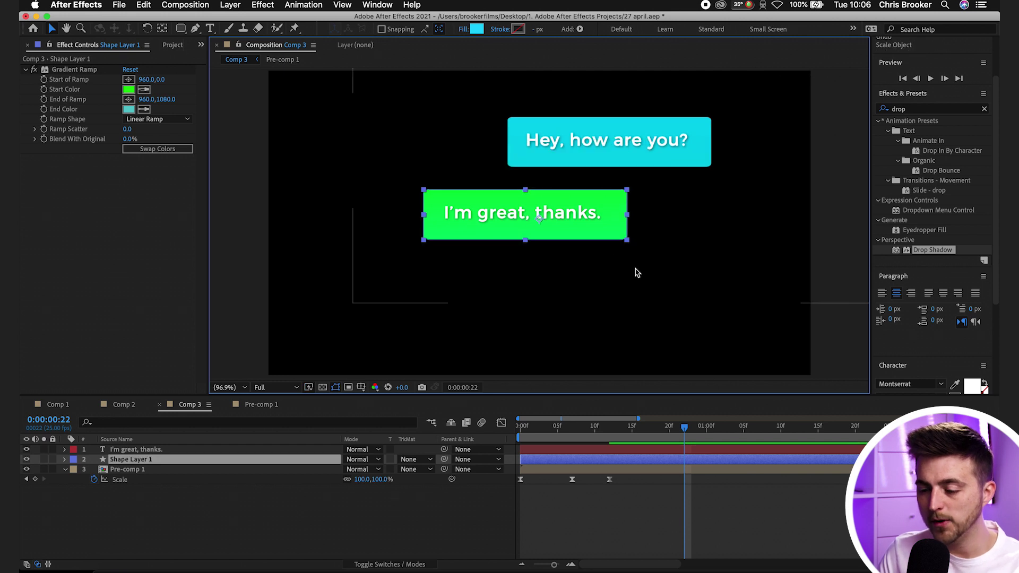
Step: Pre-compose the 'I'm great, thanks.' text layer and Shape Layer 1 into Pre-comp 2
left_click(159, 450, "shift")
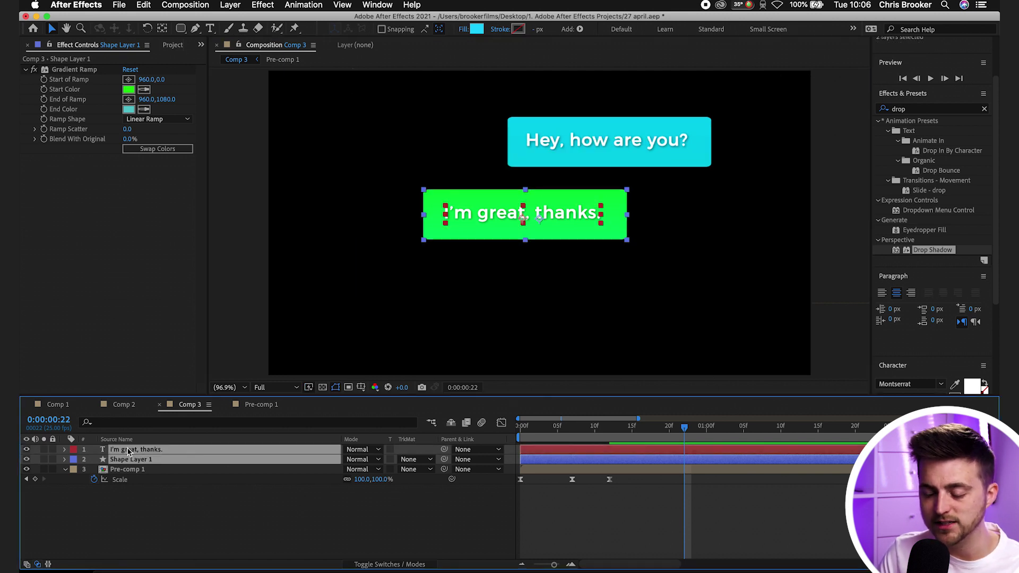
right_click(140, 452)
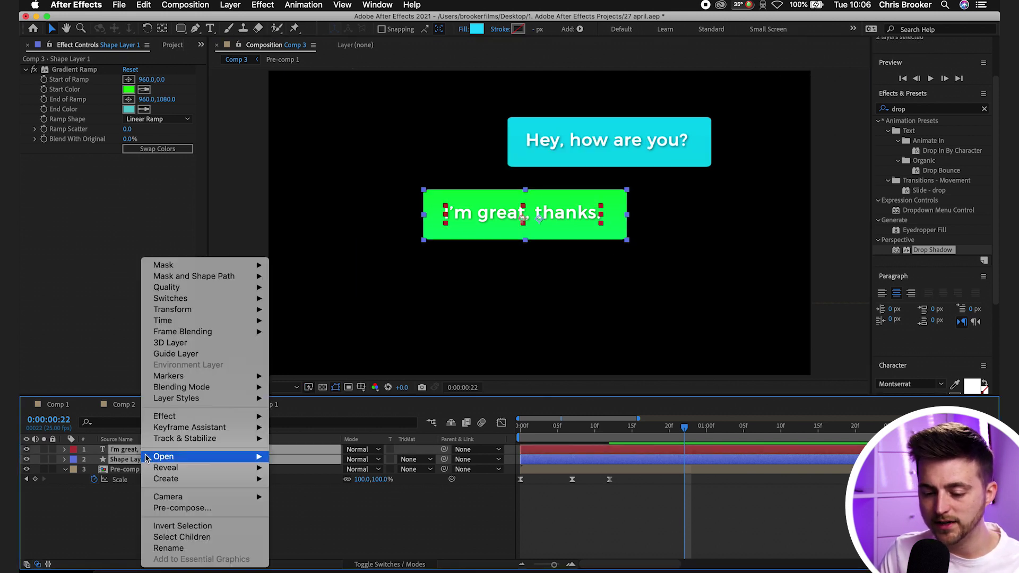
left_click(190, 507)
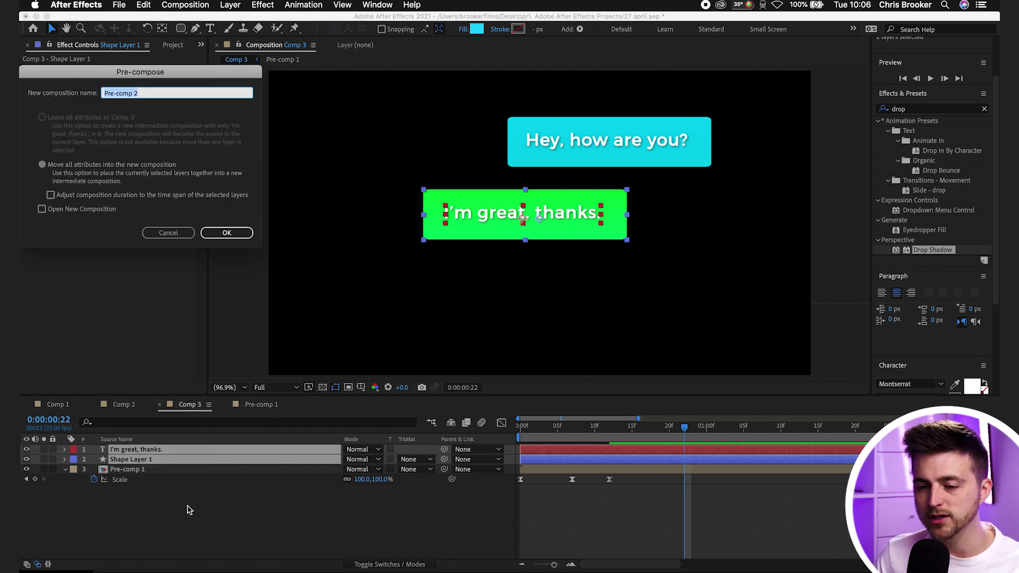
key("Return")
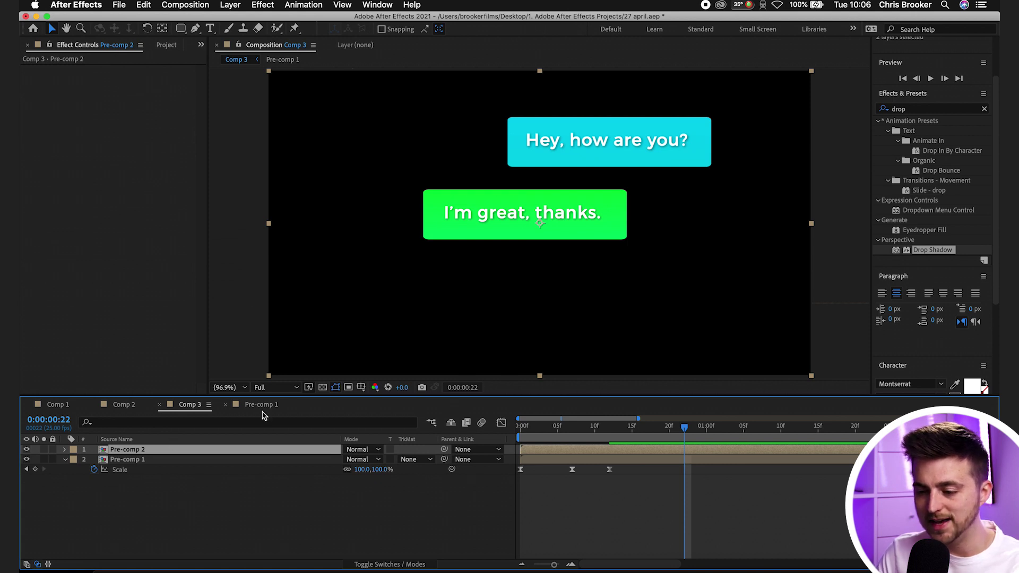
Step: Reposition Pre-comp 2's anchor point horizontally and raise its Y to 582.0, then preview
key("a")
scroll(489, 280, "up", 2)
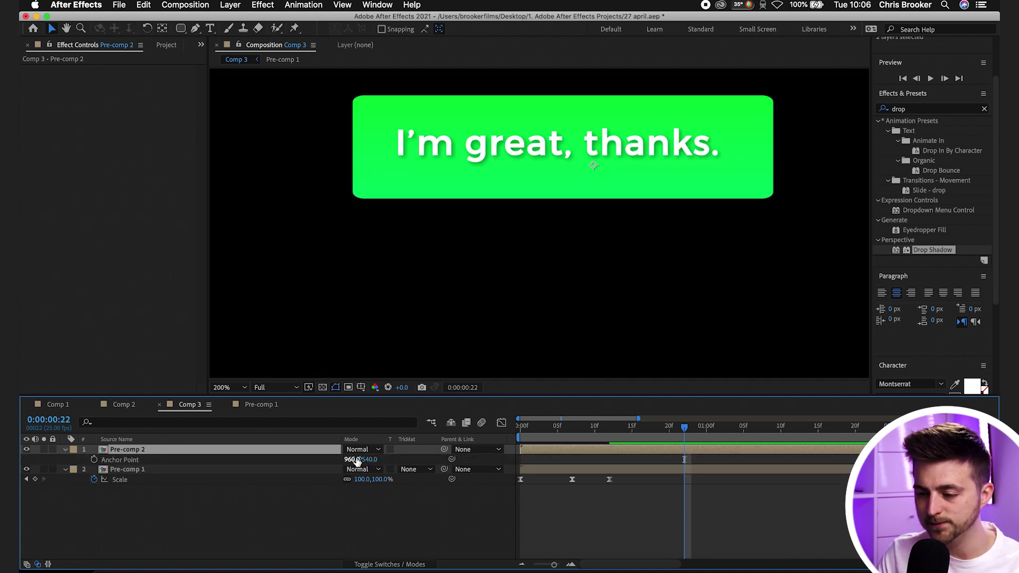
left_click_drag(355, 460, 120, 462)
left_click_drag(374, 460, 407, 444)
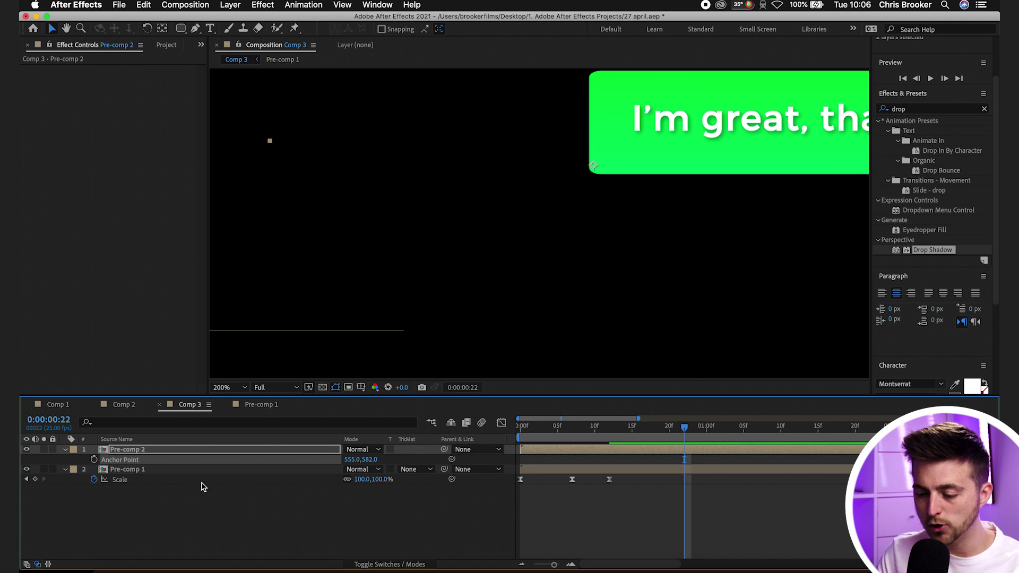
key("space")
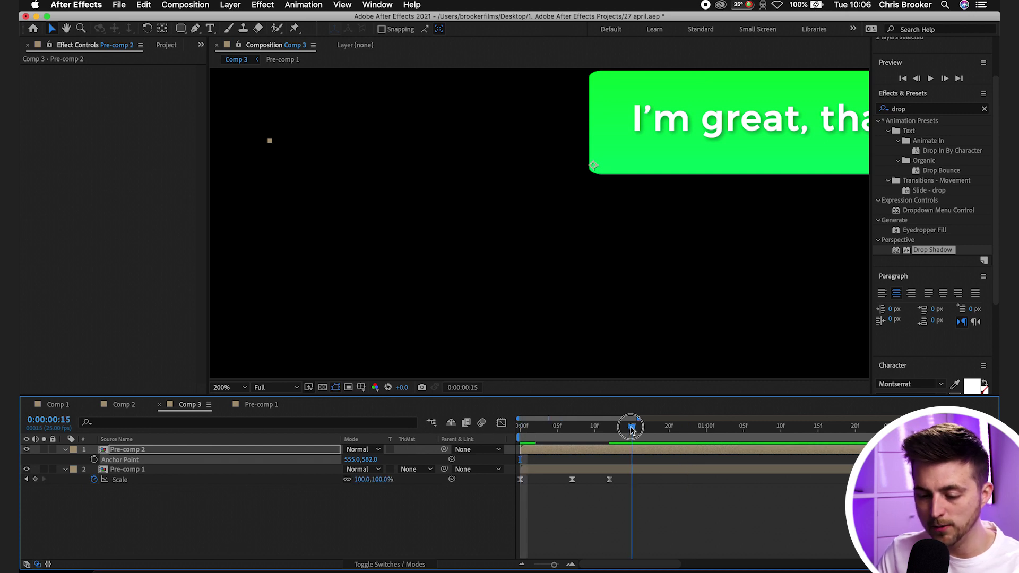
Step: Paste Pre-comp 1's three Scale keyframes onto Pre-comp 2 at frame 0, fit the viewer, and preview
left_click(122, 481)
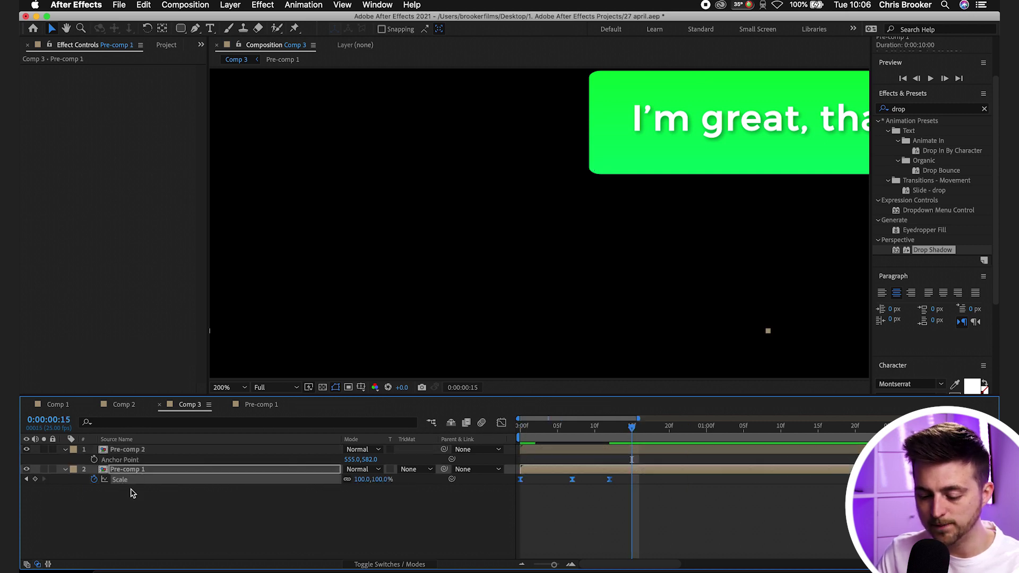
left_click(539, 454)
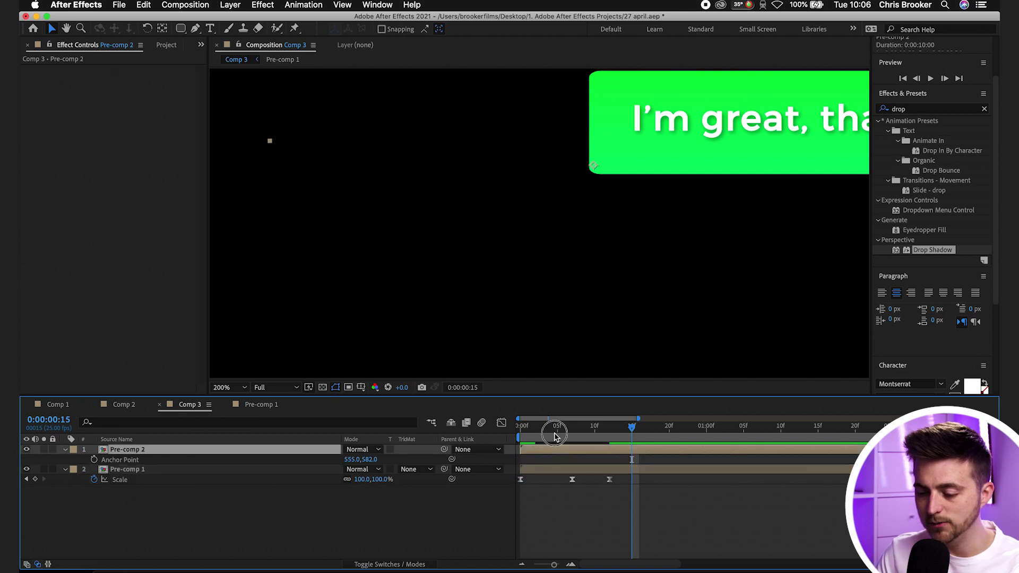
key("Home")
key("super+v")
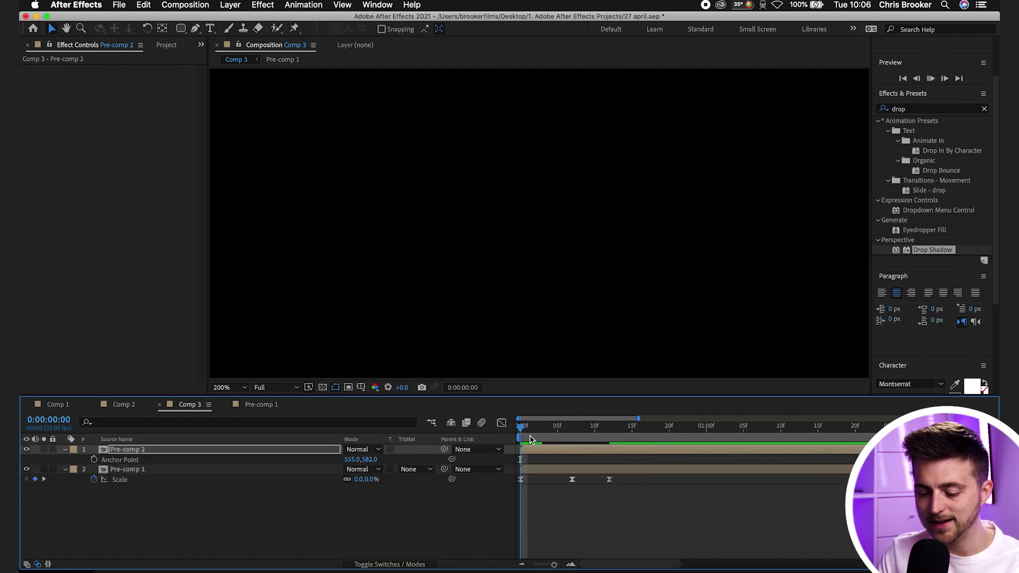
key("u")
key("space")
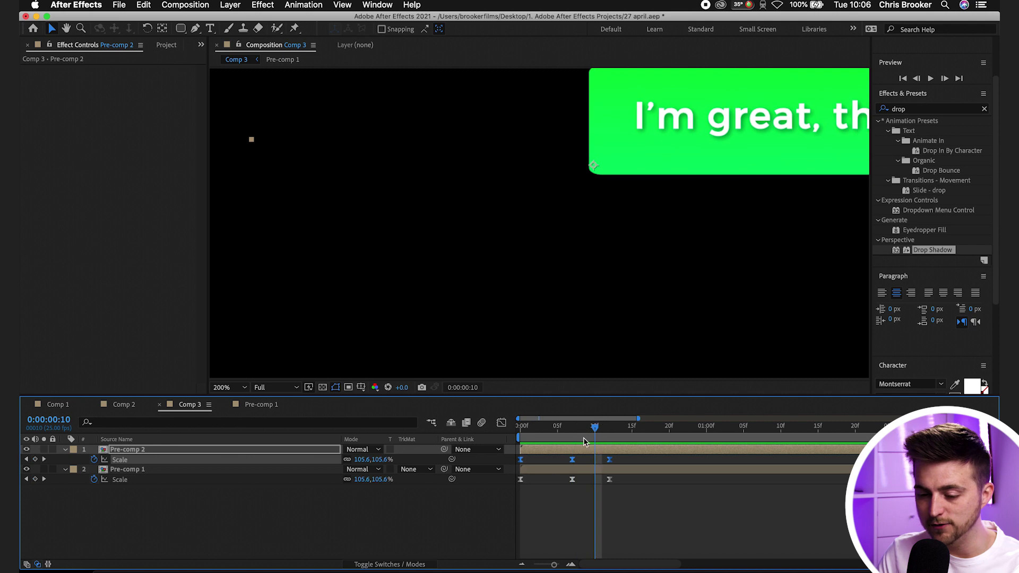
left_click(228, 387)
left_click(254, 201)
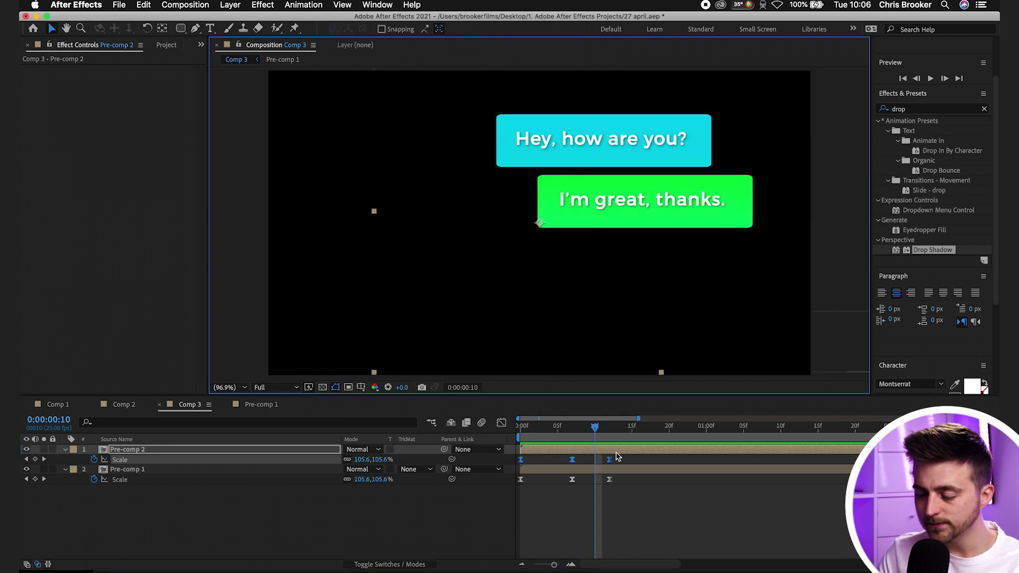
key("space")
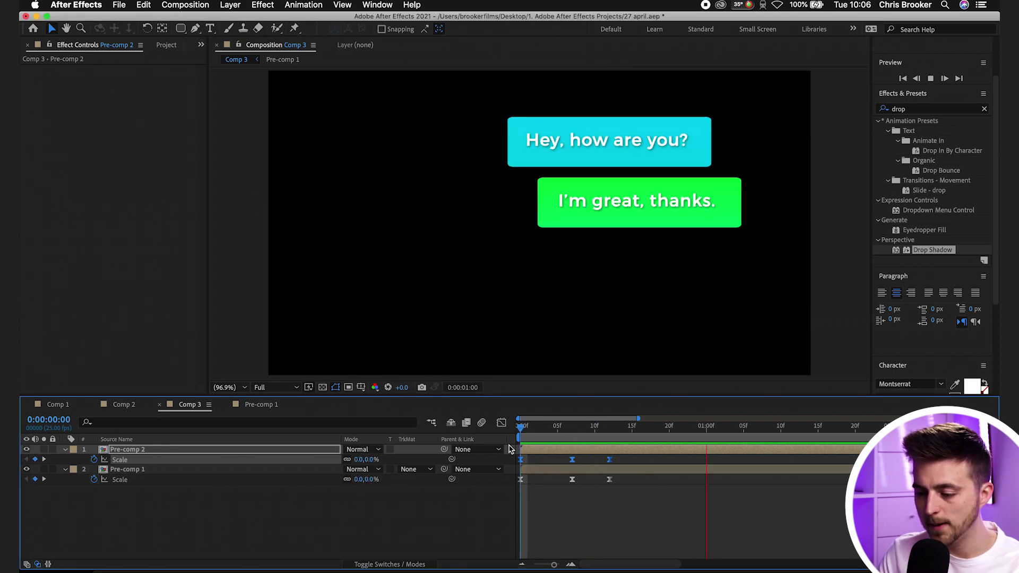
Step: Delay Pre-comp 2's Scale keyframes to about 1:10 and preview the staggered pop-in
key("Home")
key("semicolon")
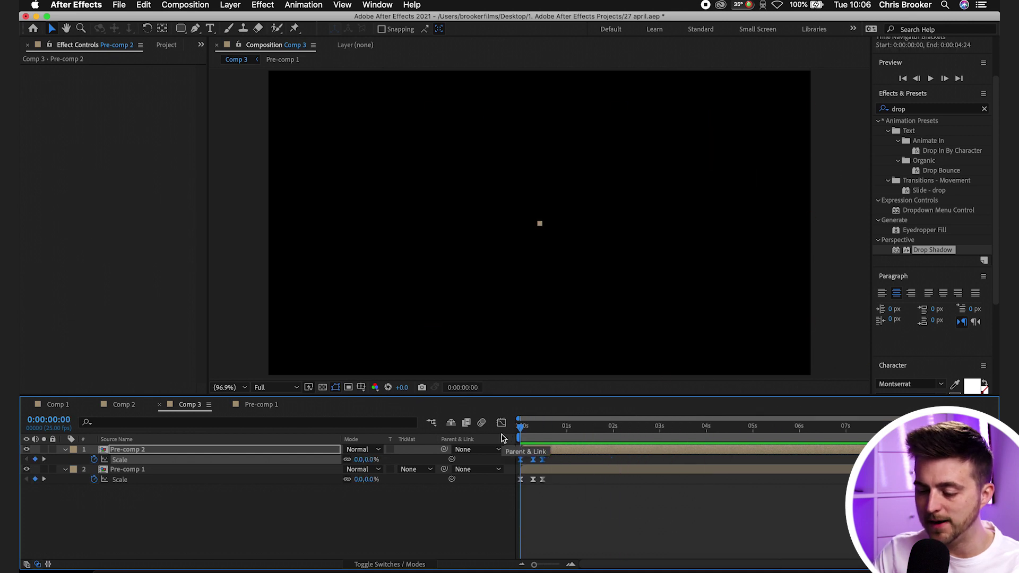
left_click_drag(542, 466, 586, 465)
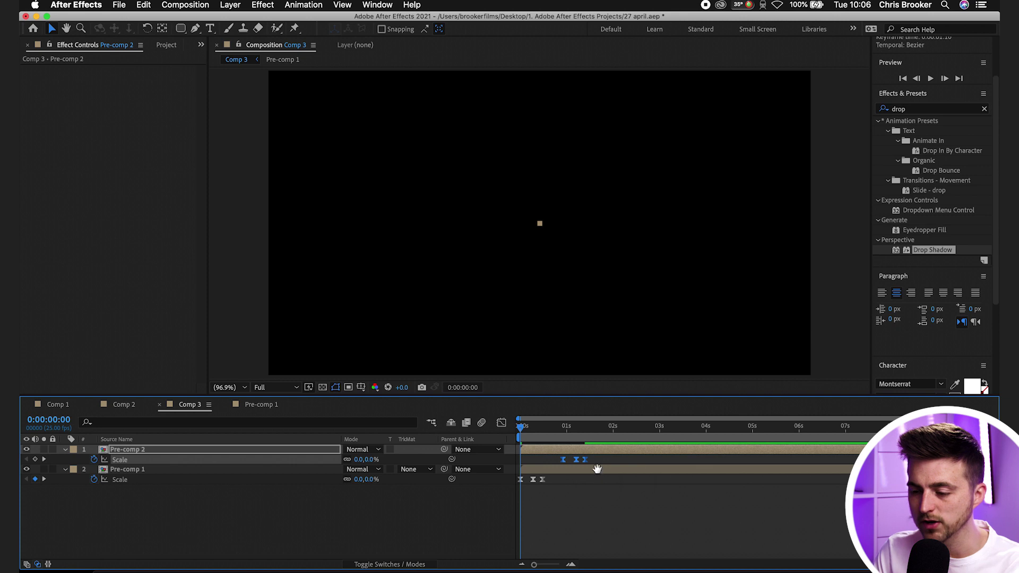
key("space")
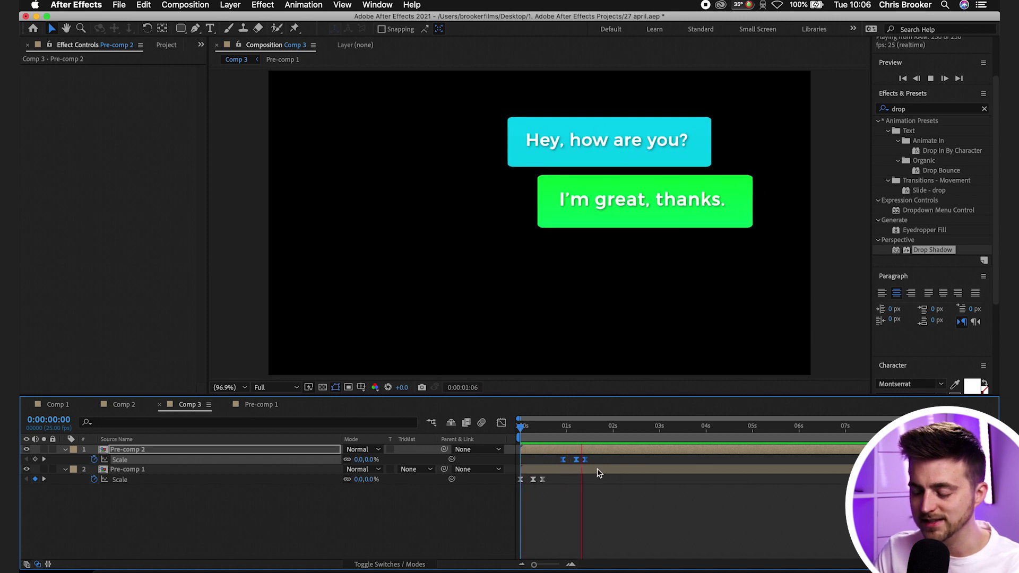
key("space")
Step: Move Pre-comp 2's Position X left to 484 and preview the result
key("p")
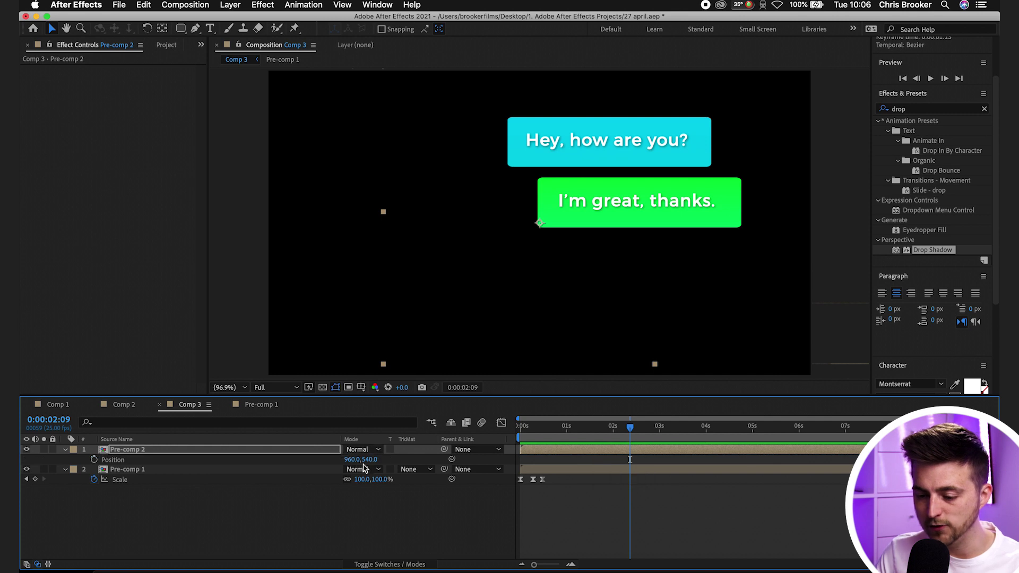
left_click_drag(354, 460, 88, 468)
key("space")
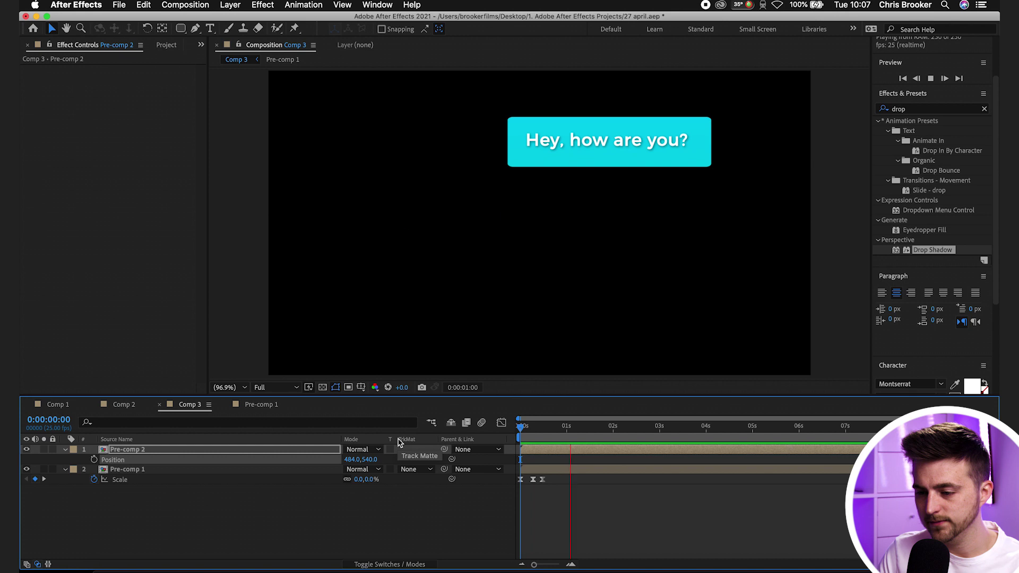
key("space")
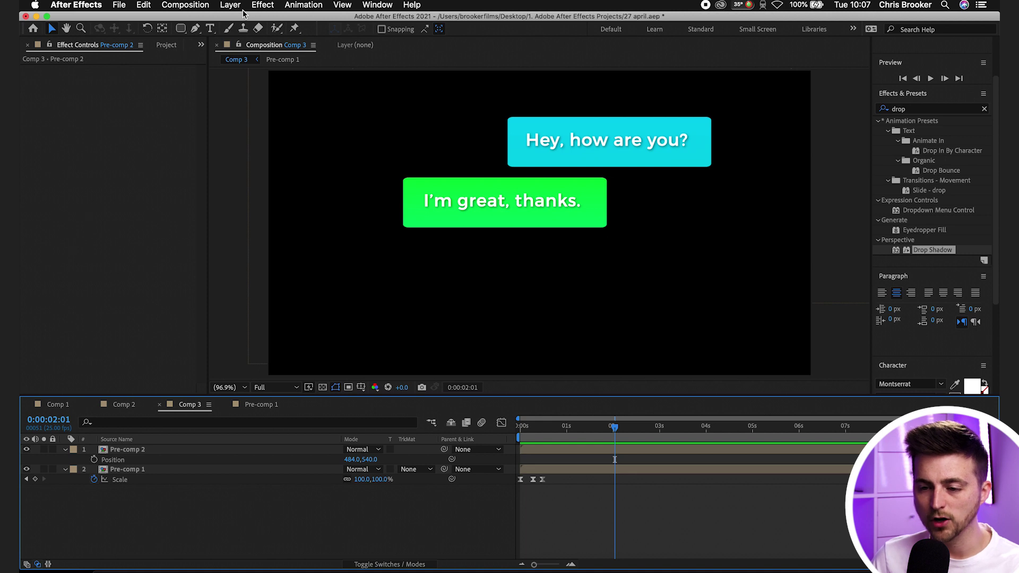
Step: Add a Null Object and parent both bubble pre-comps to Null 3
left_click(236, 6)
mouse_move(235, 18)
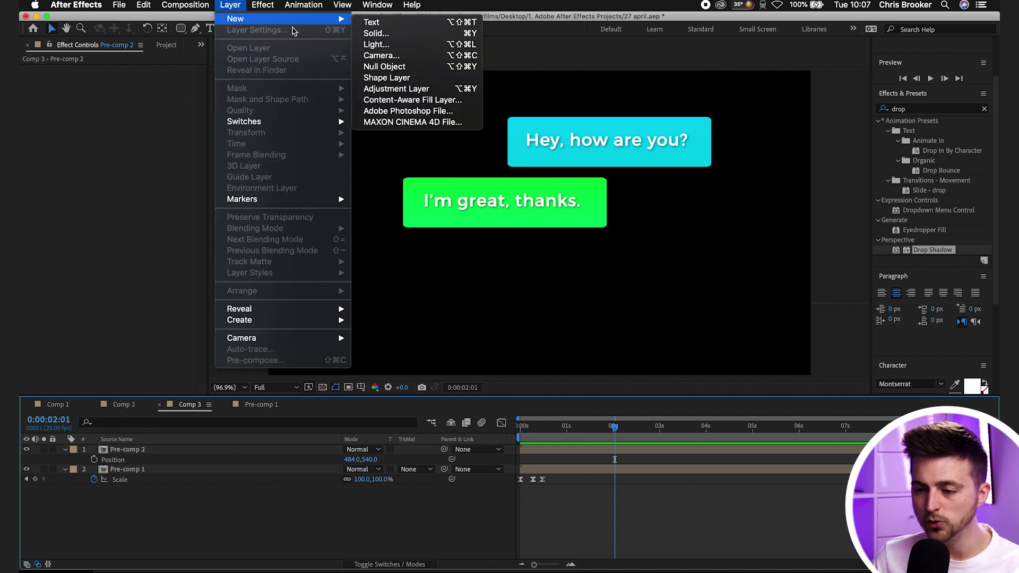
left_click(397, 67)
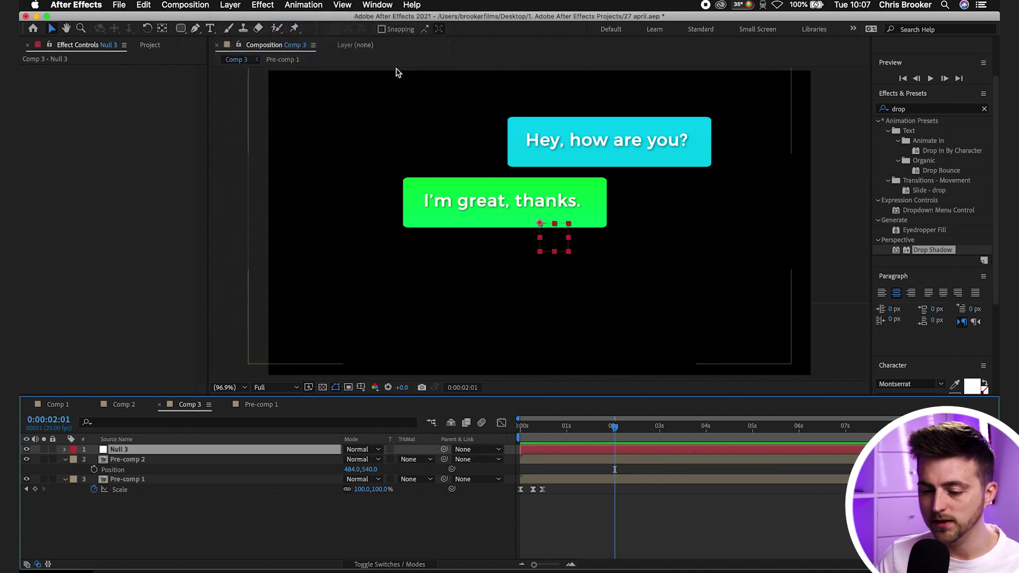
left_click_drag(318, 546, 187, 461)
left_click_drag(445, 459, 193, 453)
Step: Set Null 3's Scale to 67% and Position Y to 639, then preview
left_click(187, 450)
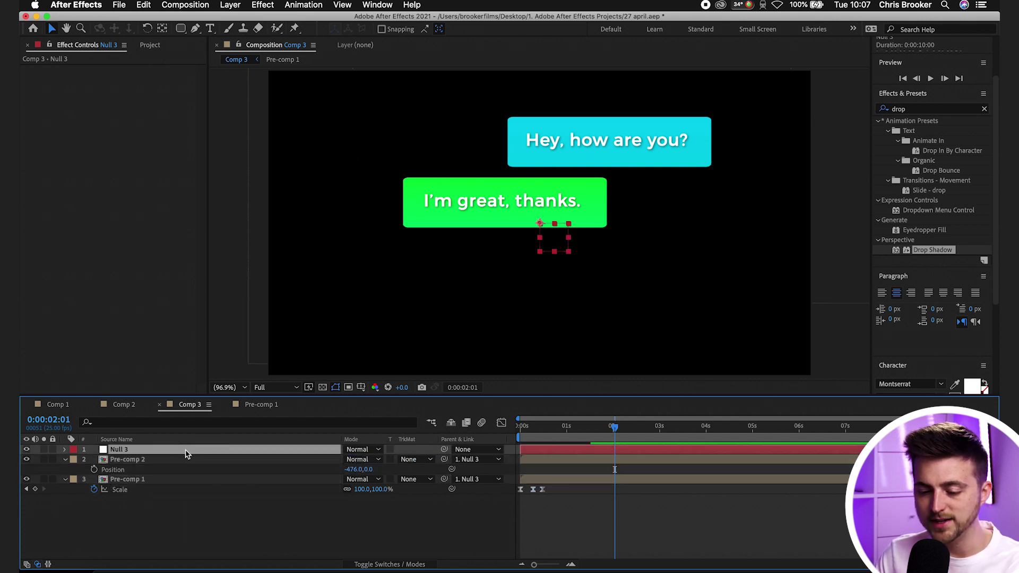
key("s")
left_click_drag(365, 460, 348, 460)
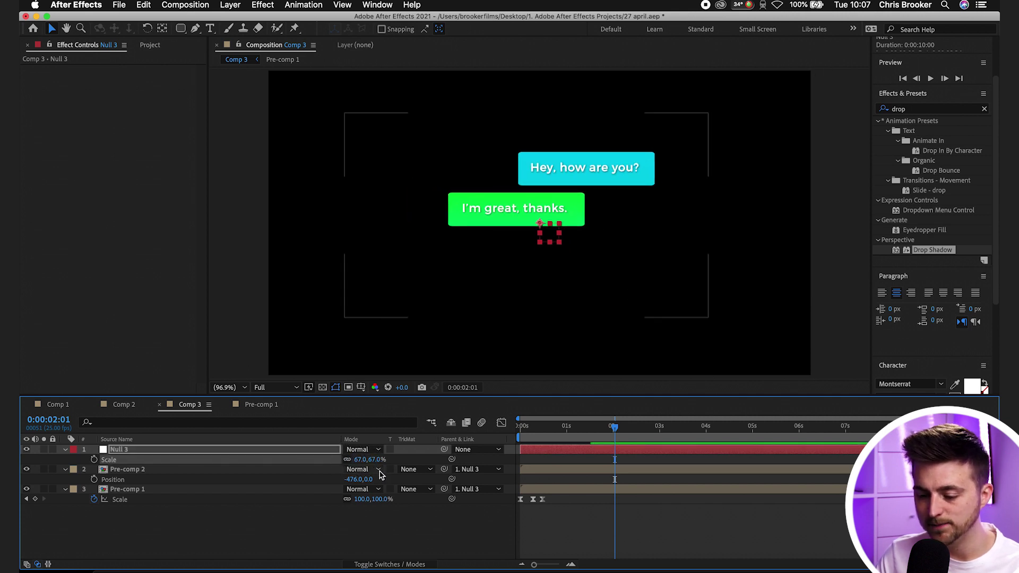
key("p")
left_click_drag(365, 460, 430, 454)
key("space")
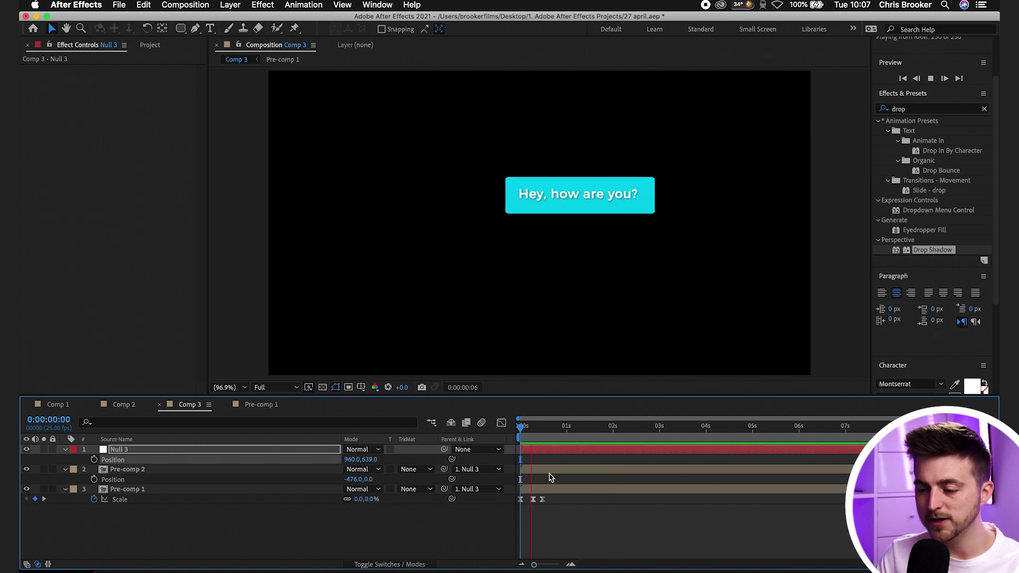
key("space")
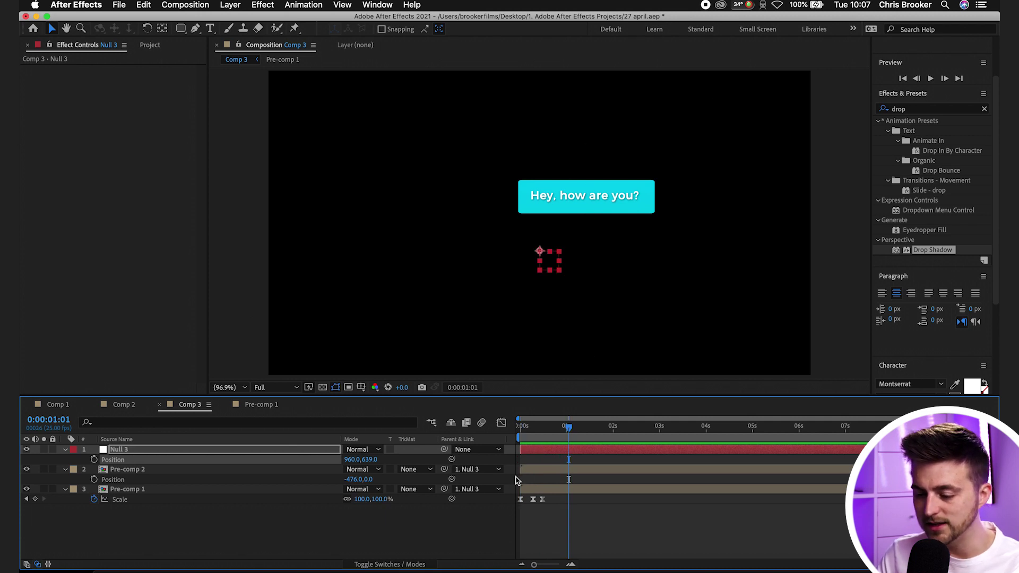
Step: Paste the cyan bubble's Scale keyframes onto Pre-comp 2 at 1:01 and scrub the scale-in
left_click(580, 471)
key("super+v")
key("equal")
mouse_move(569, 429)
left_mouse_down()
mouse_move(598, 427)
mouse_move(570, 430)
left_mouse_up()
Step: Keyframe Null 3's Position, moving Y from 639 to 579 at 0:00:01:08, and preview
left_click(557, 453)
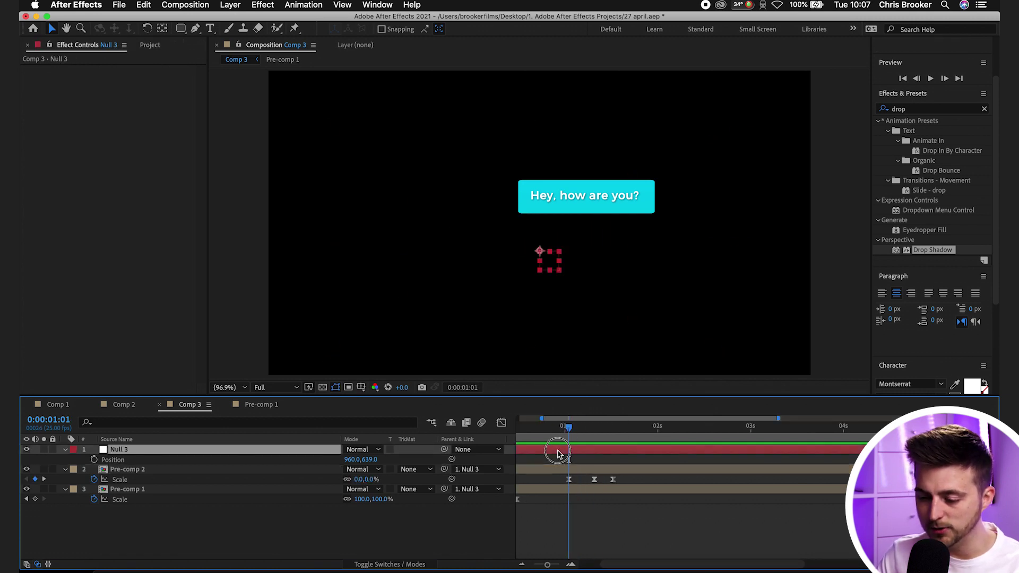
left_click(95, 460)
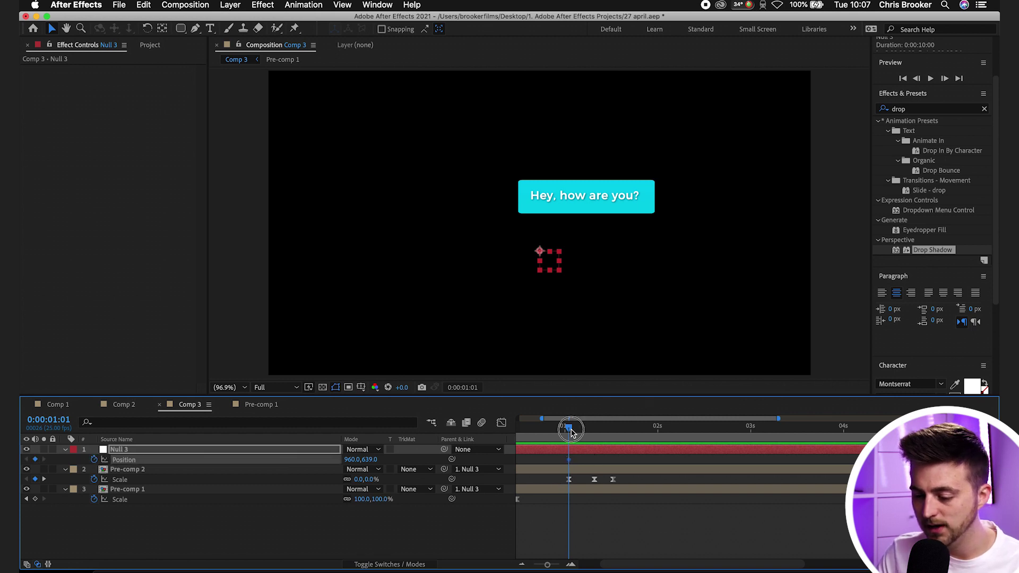
left_click_drag(571, 430, 594, 427)
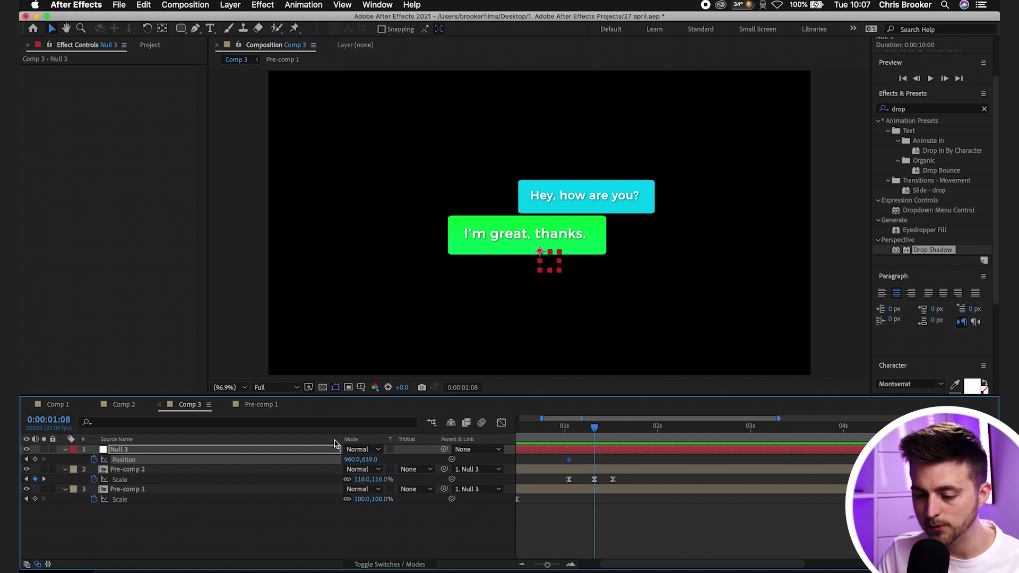
left_click_drag(374, 459, 343, 459)
left_click_drag(595, 427, 535, 430)
key("space")
key("space")
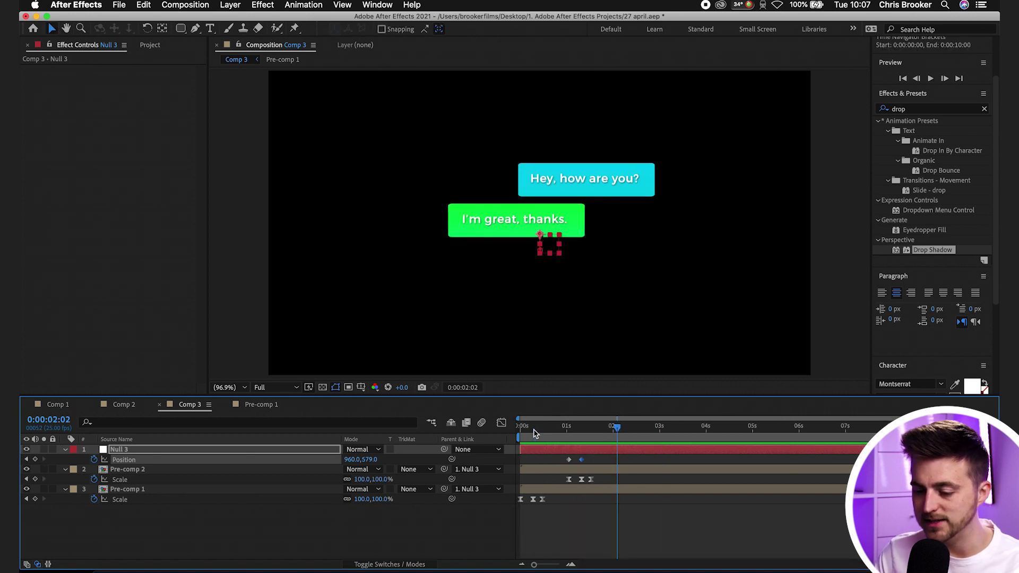
left_click(509, 431)
key("space")
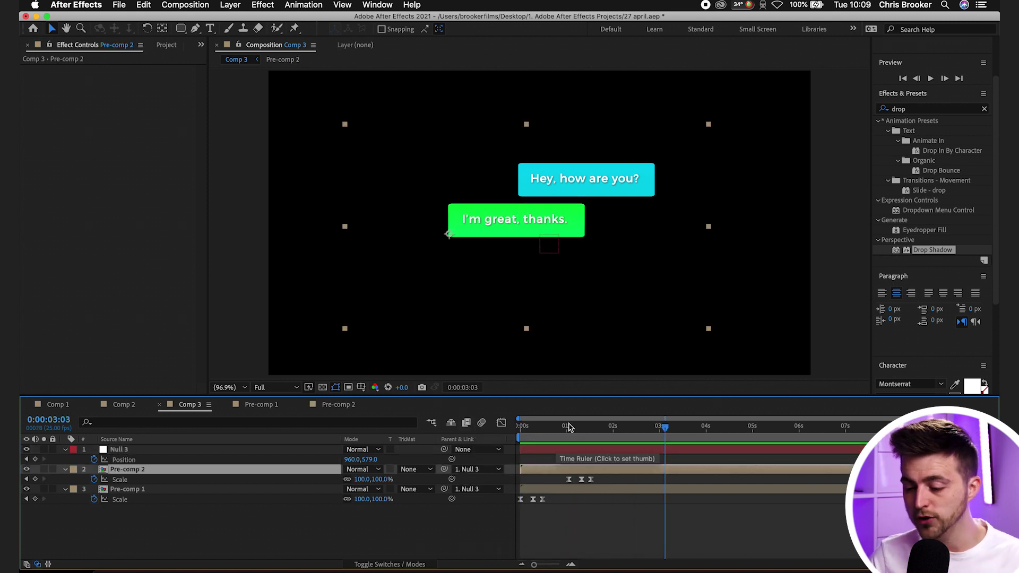
Step: Select all three layers and turn on their Motion Blur switches
left_click_drag(562, 424, 459, 434)
key("space")
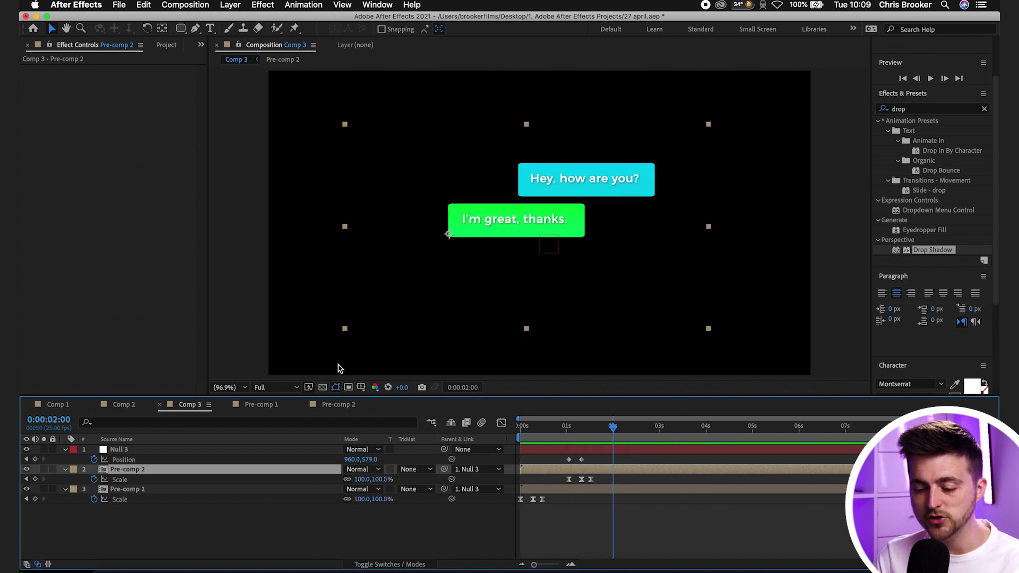
left_click(376, 563)
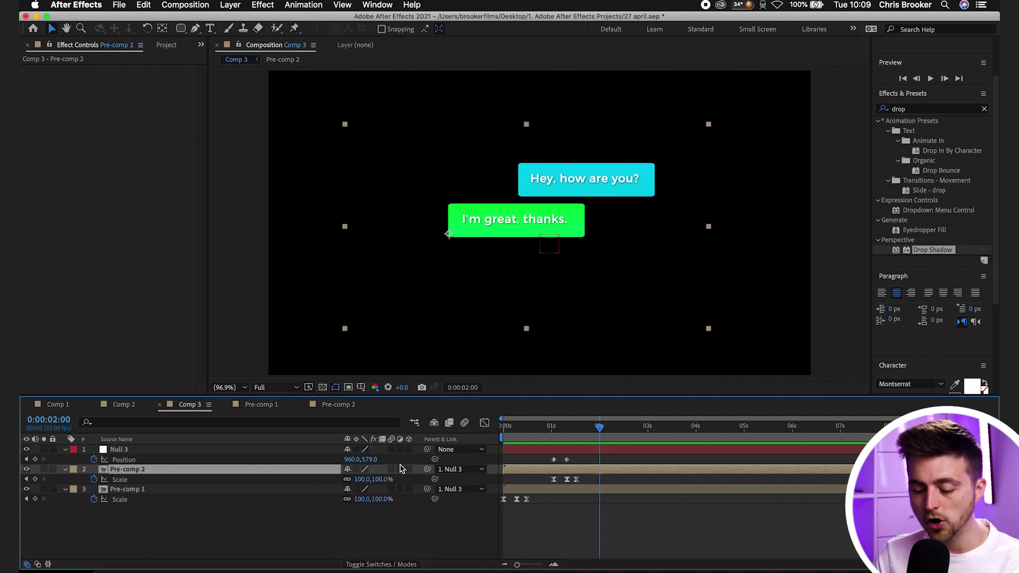
left_click_drag(270, 527, 207, 419)
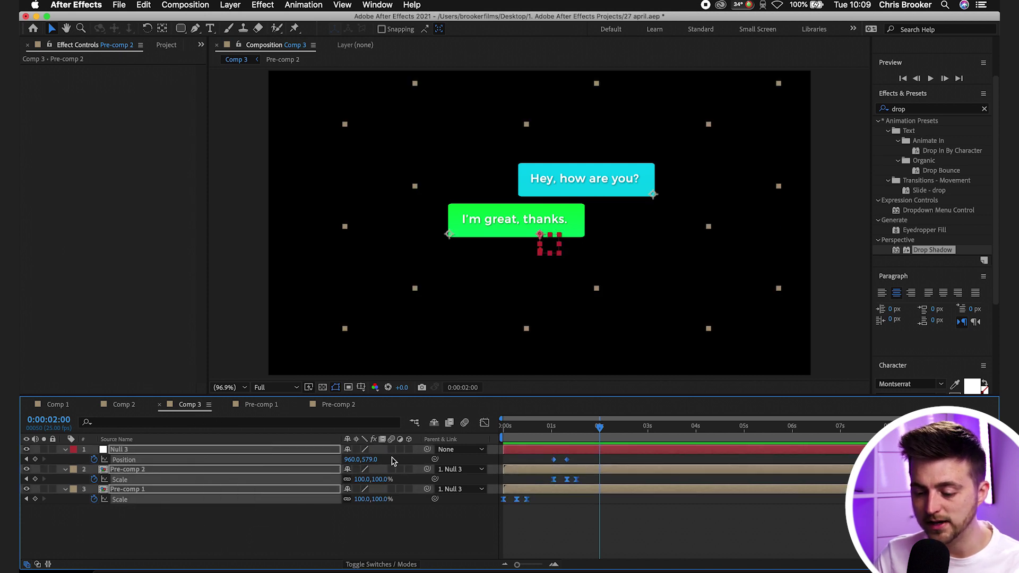
left_click(359, 564)
left_click(360, 564)
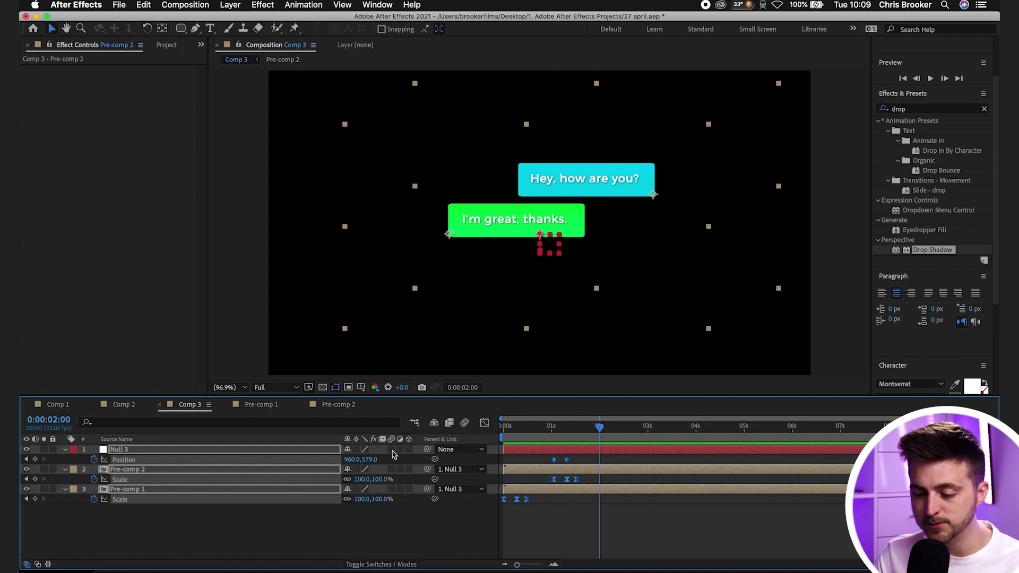
left_click(391, 451)
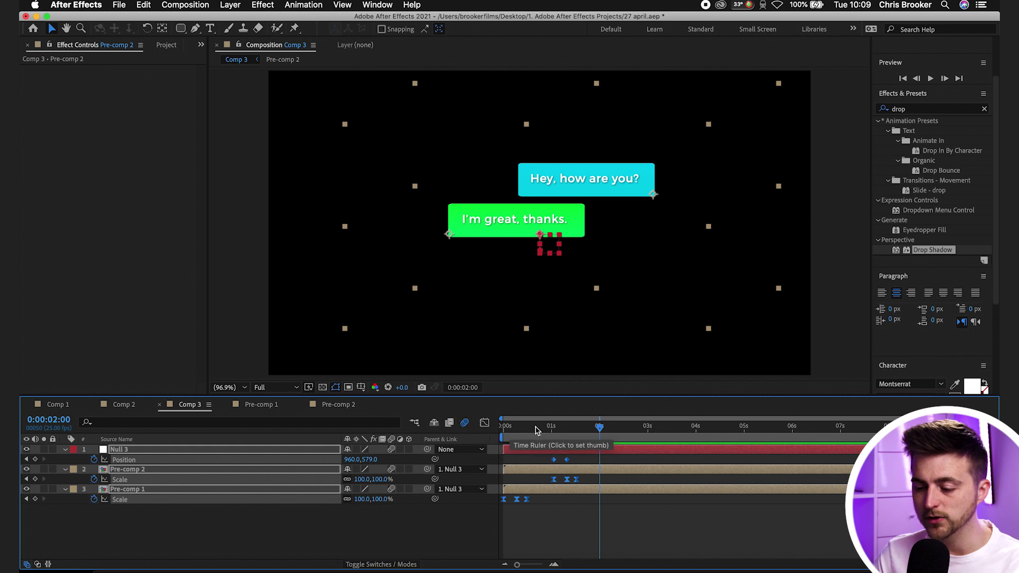
Step: Preview Comp 3 from the start with motion blur applied
key("Home")
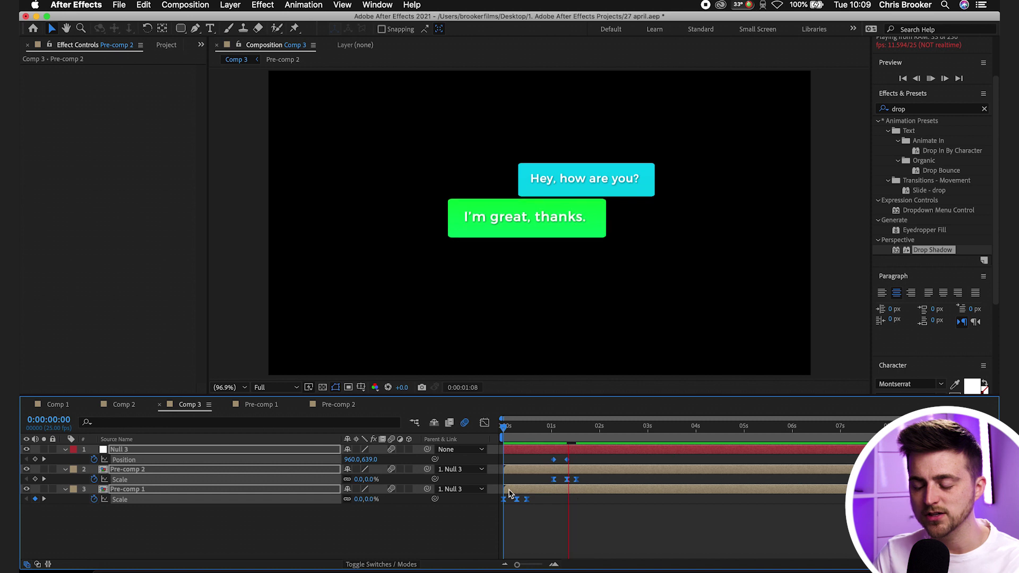
left_click(430, 440)
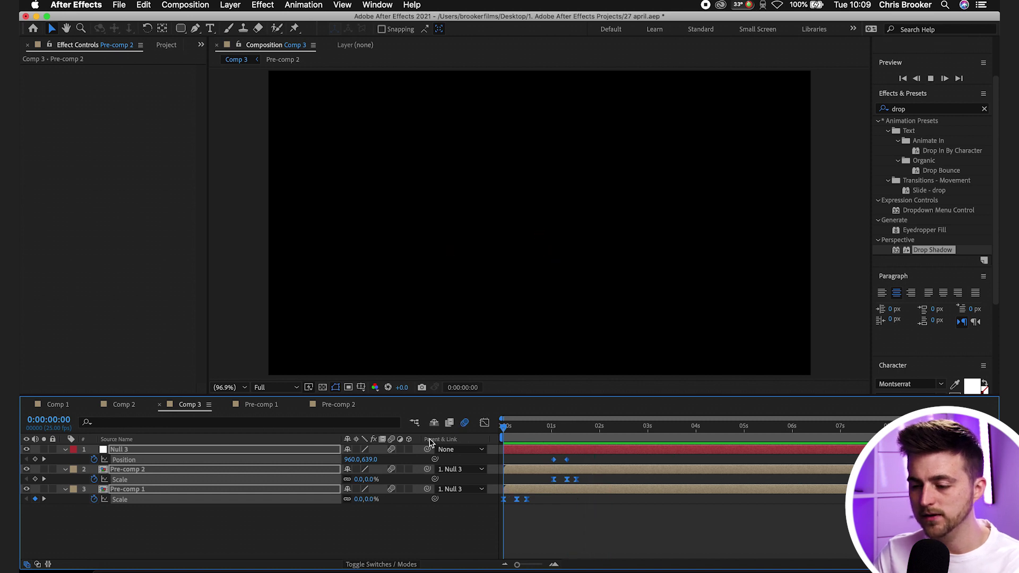
key("space")
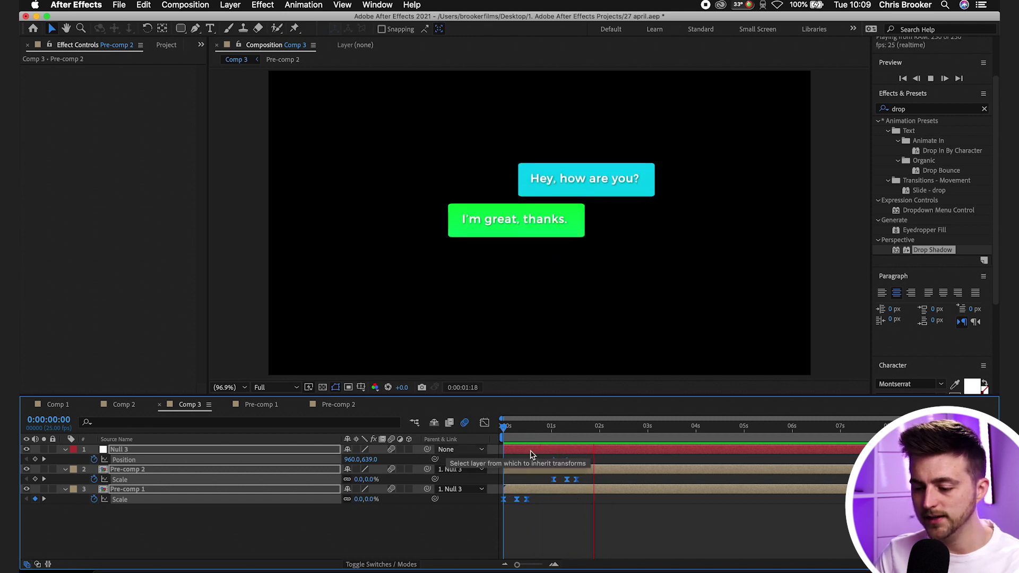
key("space")
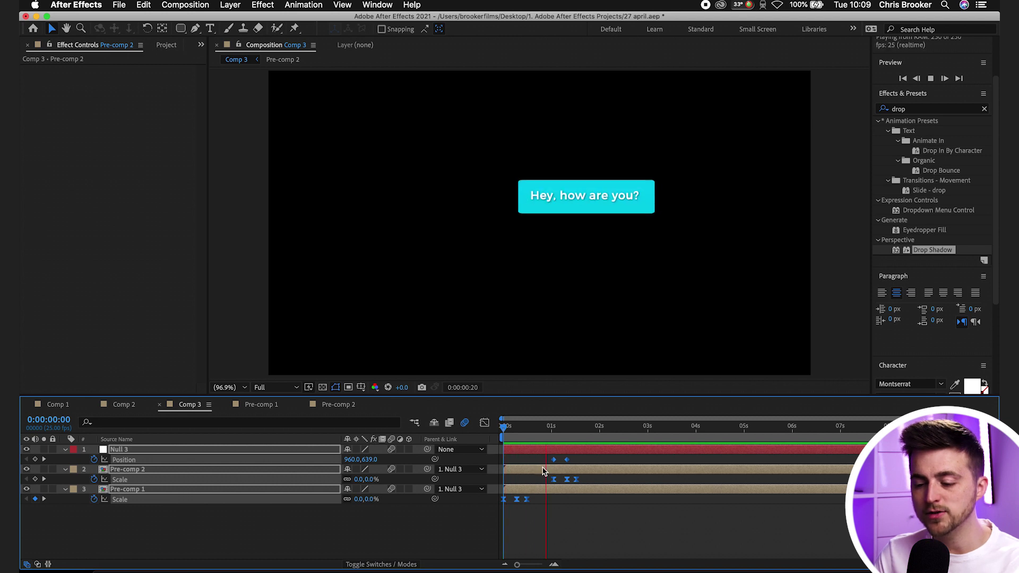
Step: Turn on the transparency grid so Comp 3 shows a checkerboard background
left_click(322, 387)
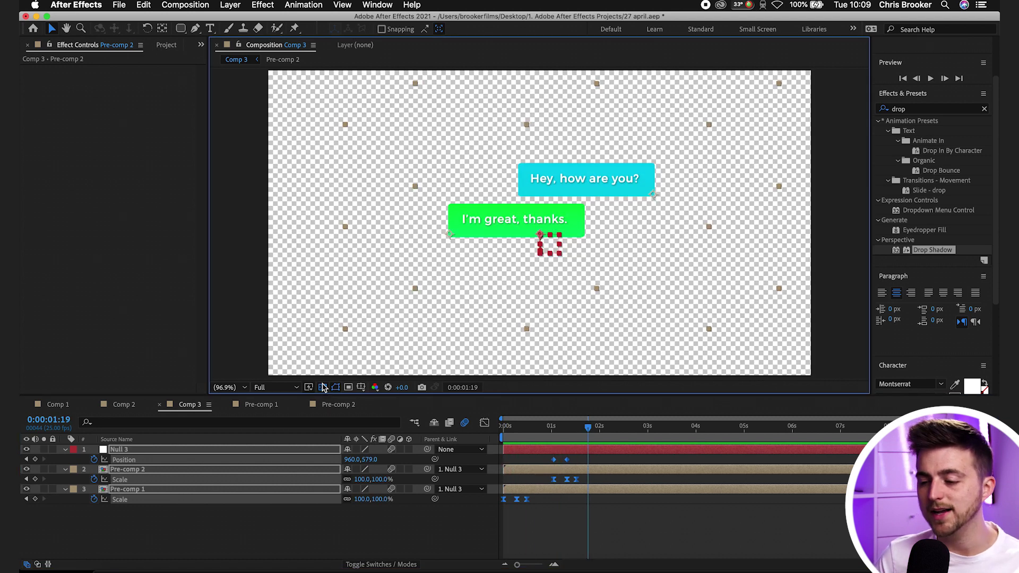